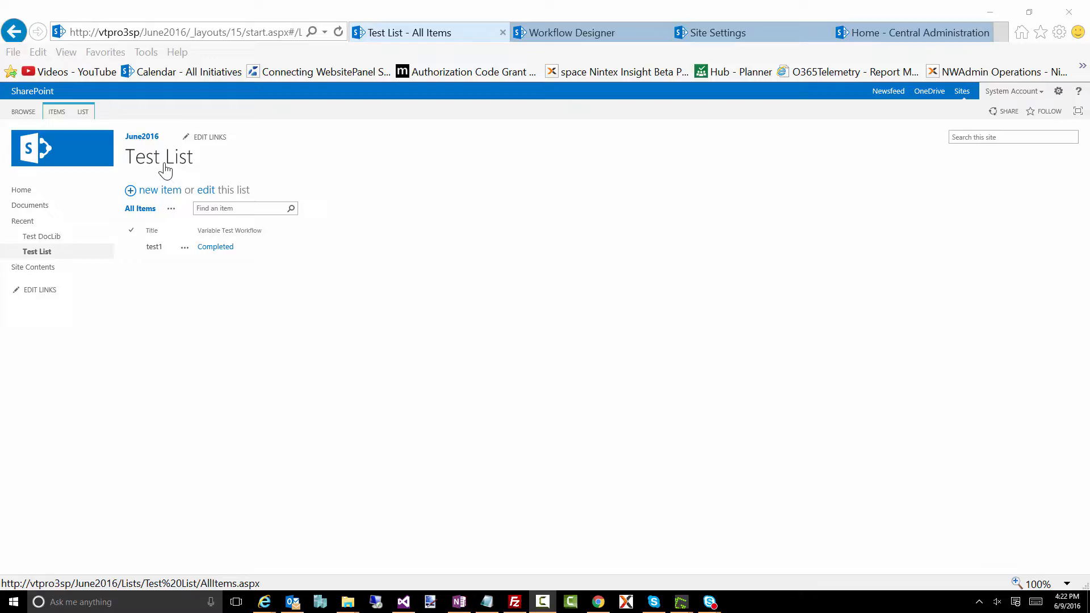
- In the workflow designer, set the Build string action to store its result in textEmailBody
{"action": "left_click", "coordinate": [554, 32]}
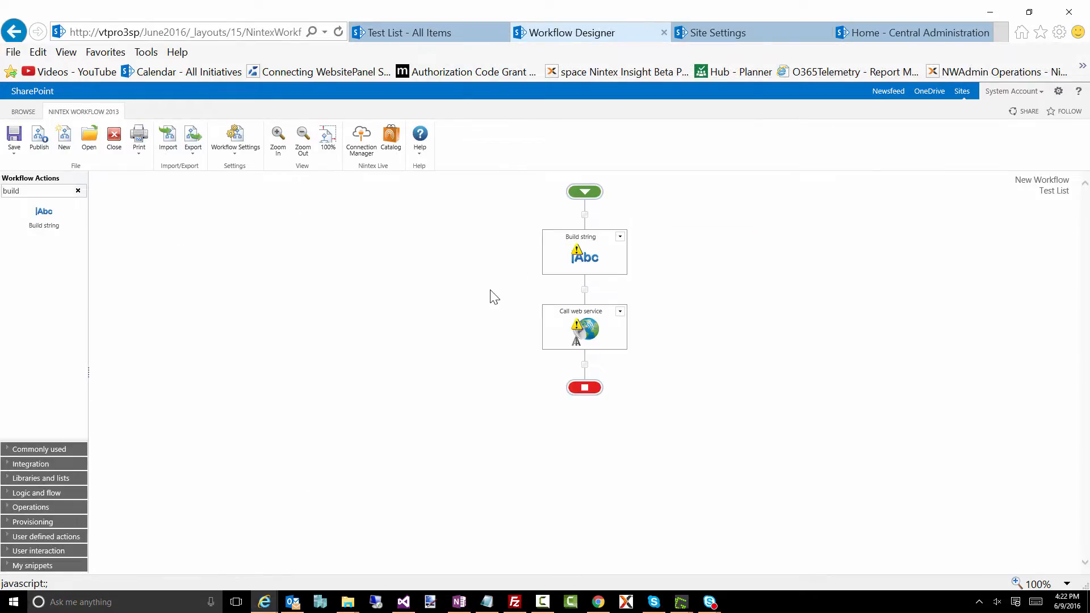
{"action": "mouse_move", "coordinate": [577, 260]}
{"action": "double_click", "coordinate": [589, 253]}
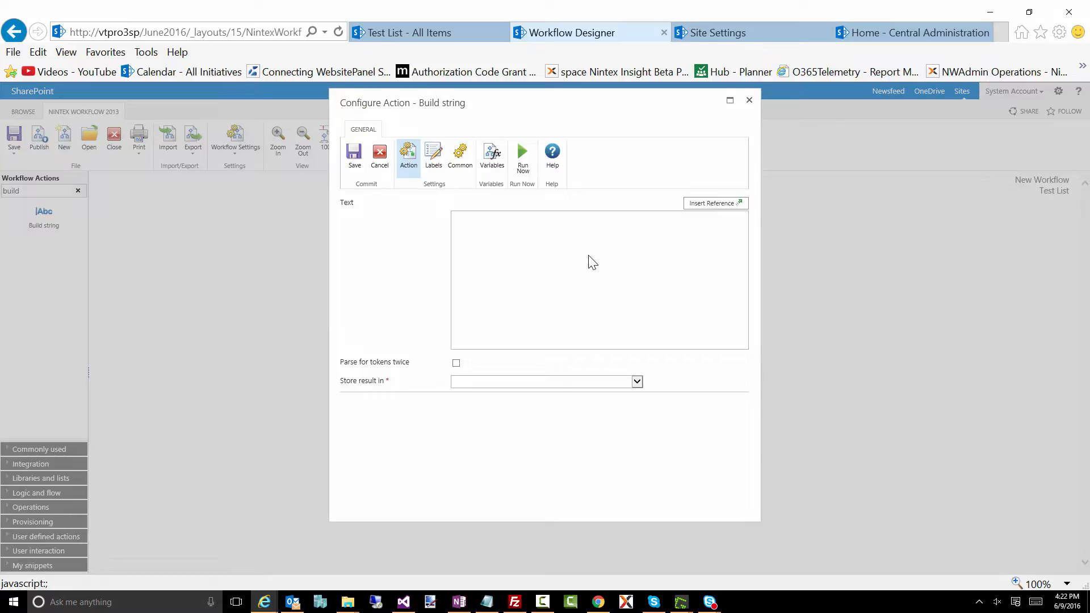
{"action": "left_click", "coordinate": [463, 383]}
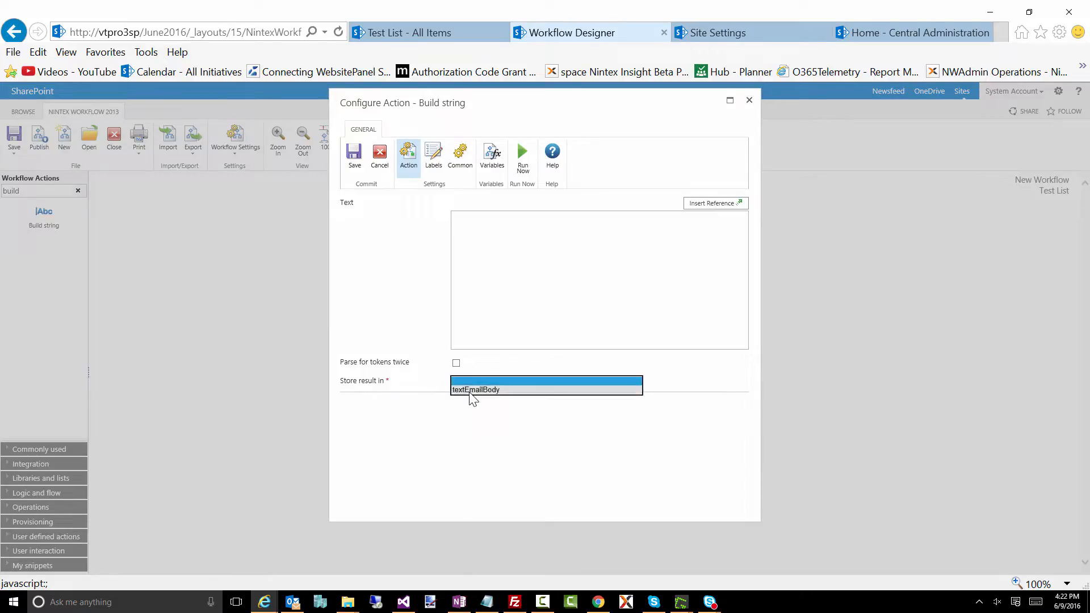
{"action": "left_click", "coordinate": [470, 391]}
- Check which workflow constants can be referenced in the Build string text, and close the action's configuration without saving
{"action": "left_click", "coordinate": [490, 258]}
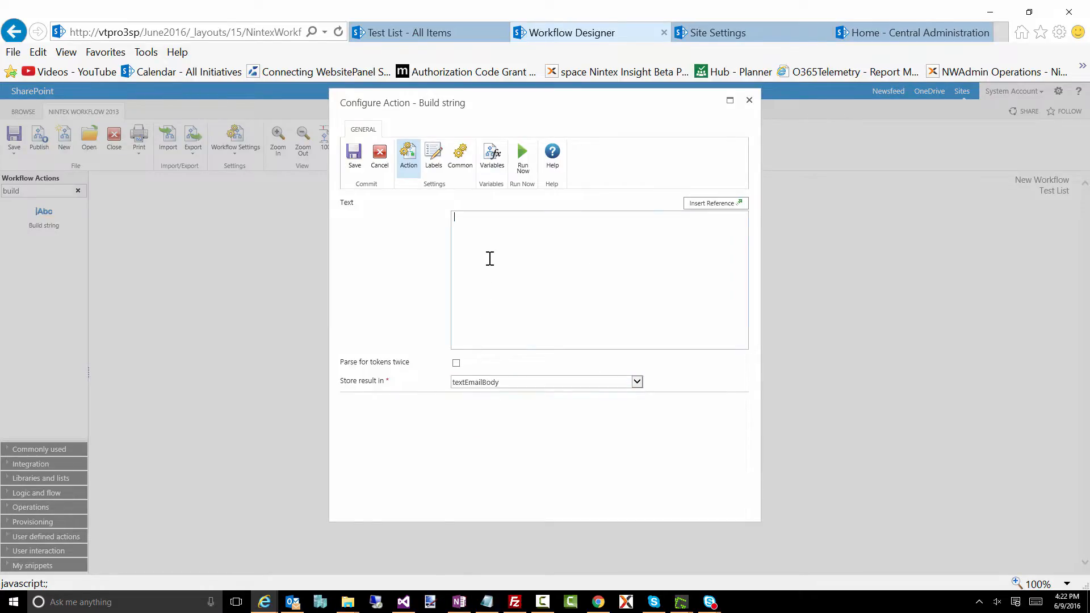
{"action": "left_click", "coordinate": [709, 206]}
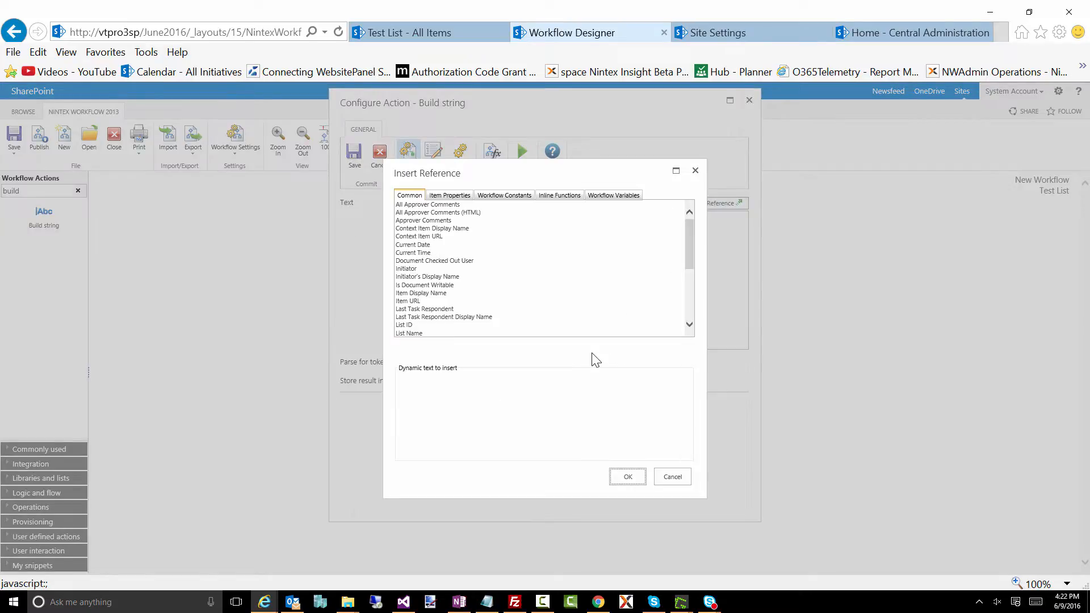
{"action": "left_click", "coordinate": [486, 202]}
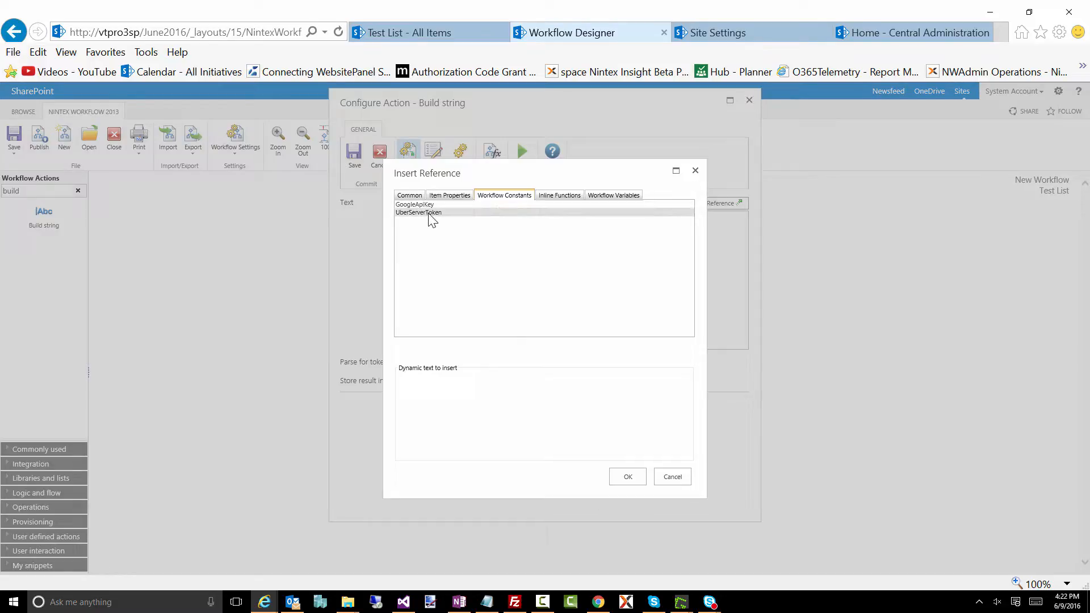
{"action": "left_click", "coordinate": [672, 477]}
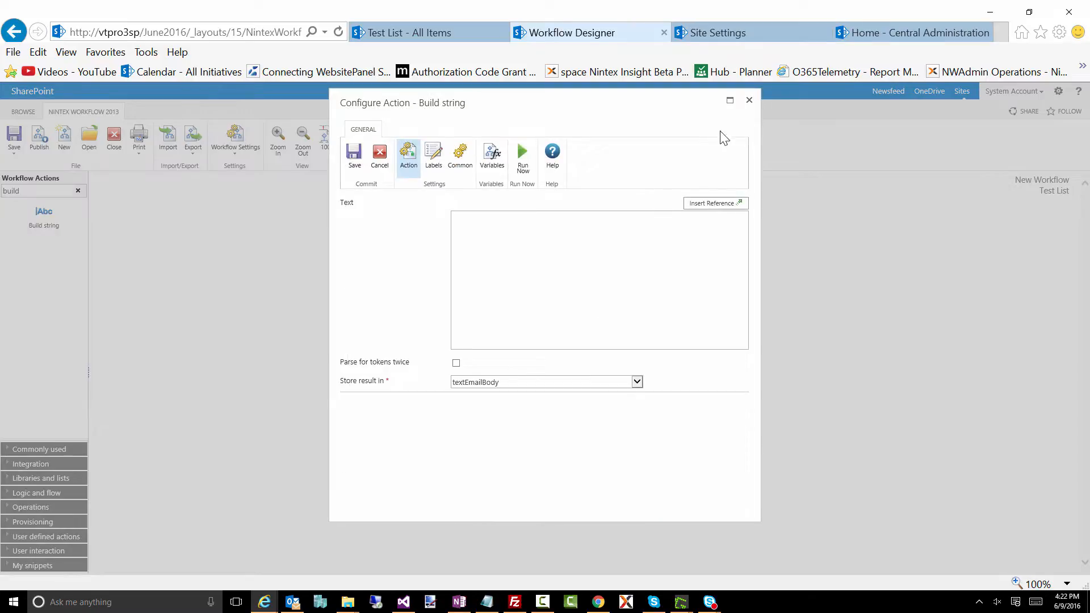
{"action": "left_click", "coordinate": [749, 103]}
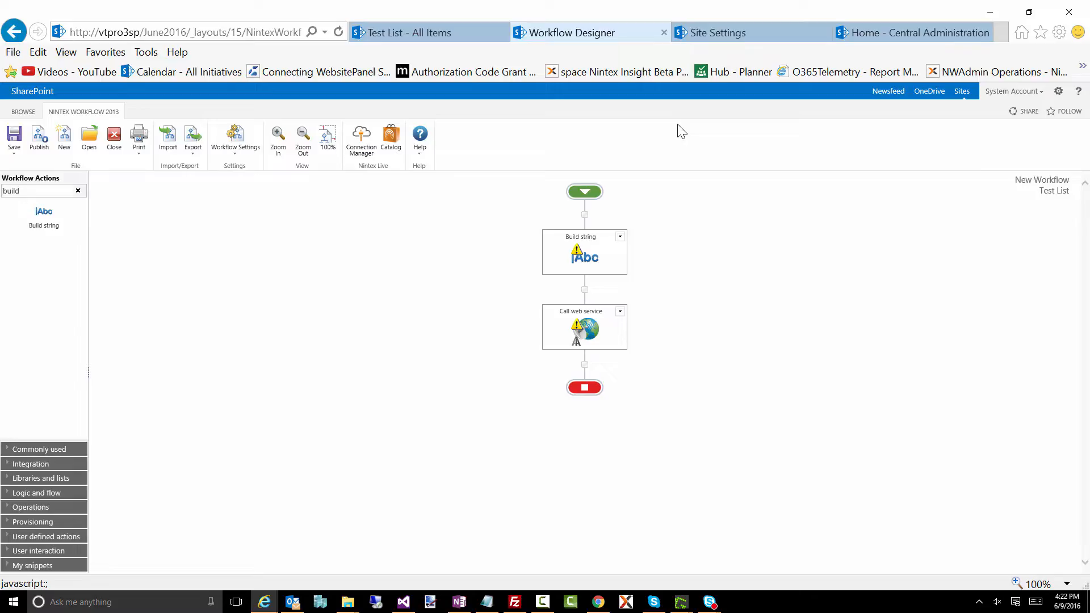
- Go to the Nintex workflow constants management page from the June2016 site settings and check the scope of the existing constants
{"action": "left_click", "coordinate": [717, 36]}
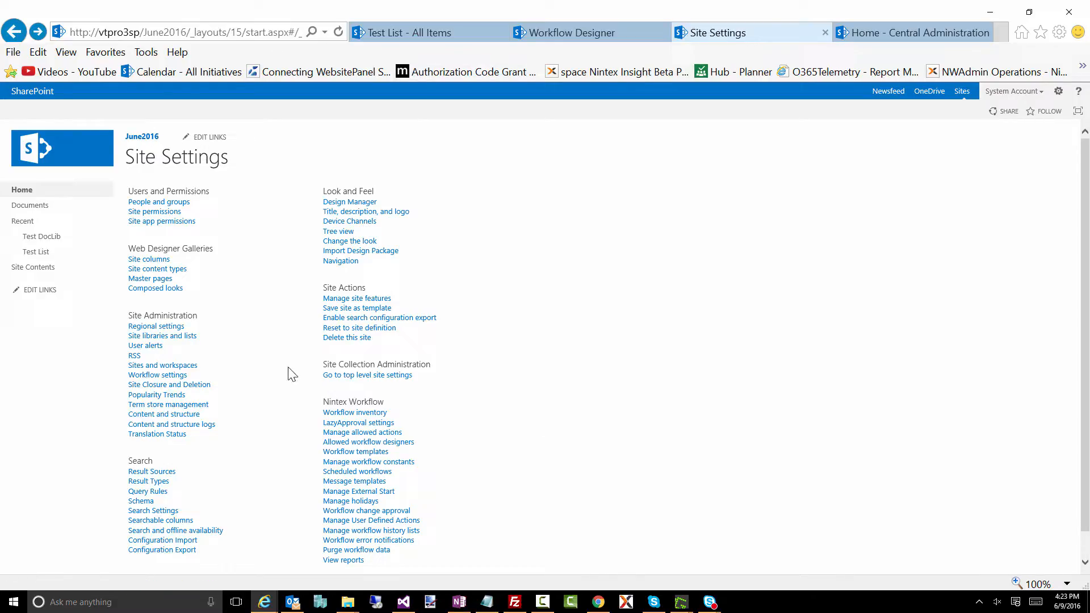
{"action": "left_click_drag", "start_coordinate": [392, 403], "coordinate": [328, 403]}
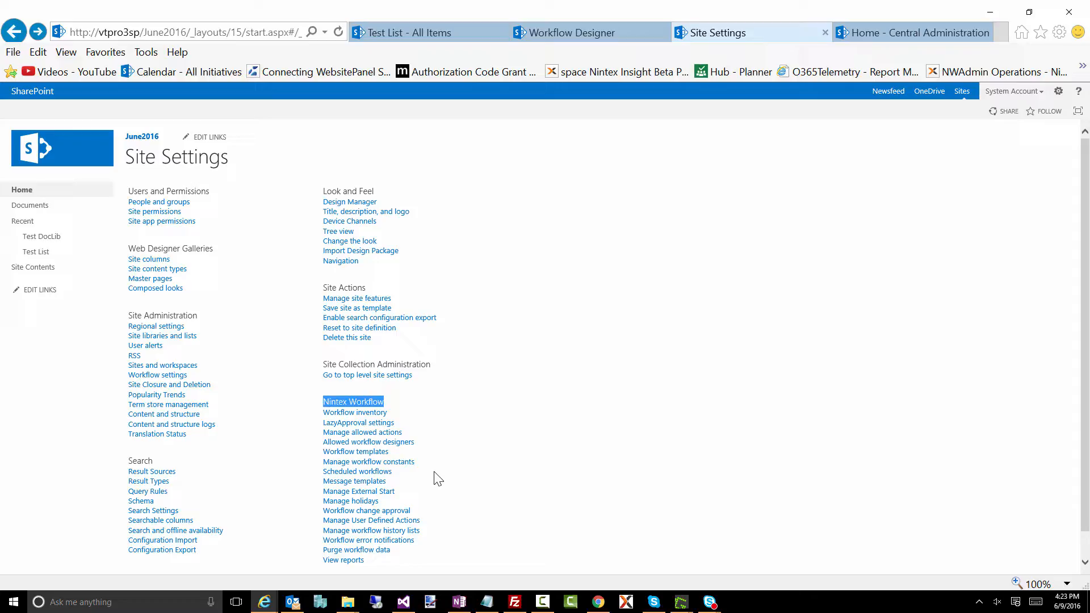
{"action": "left_click", "coordinate": [401, 463]}
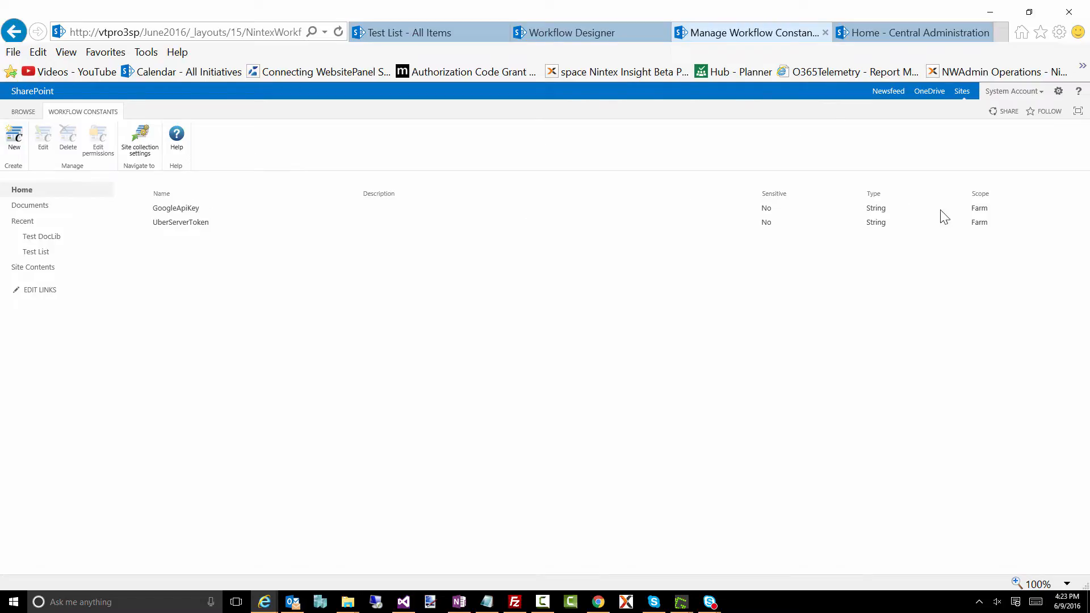
{"action": "double_click", "coordinate": [984, 196]}
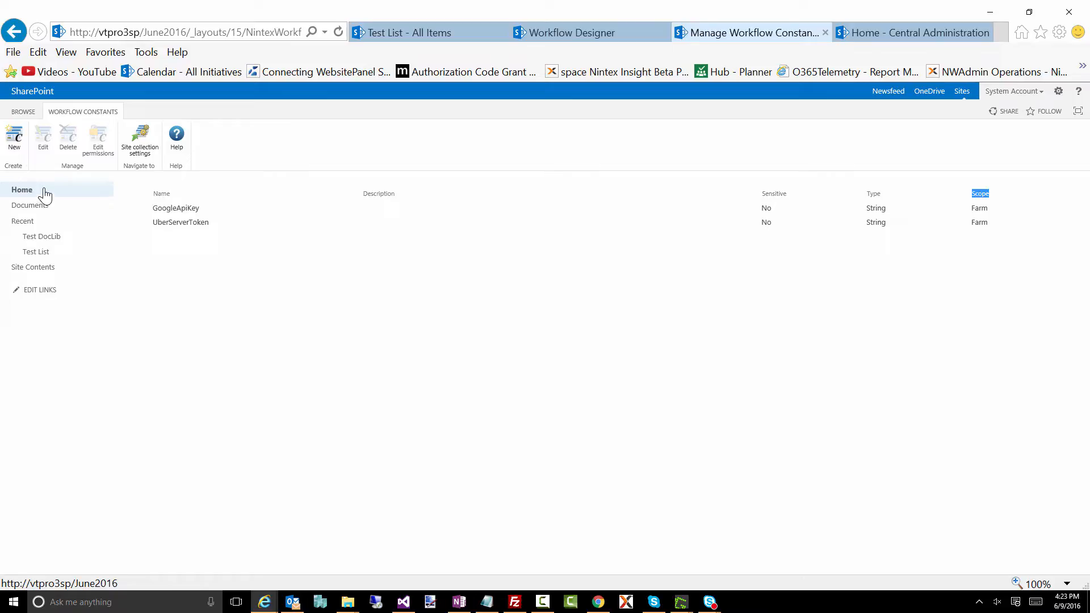
- Start a new workflow constant named "Welcome Email Body Constant"
{"action": "left_click", "coordinate": [14, 141]}
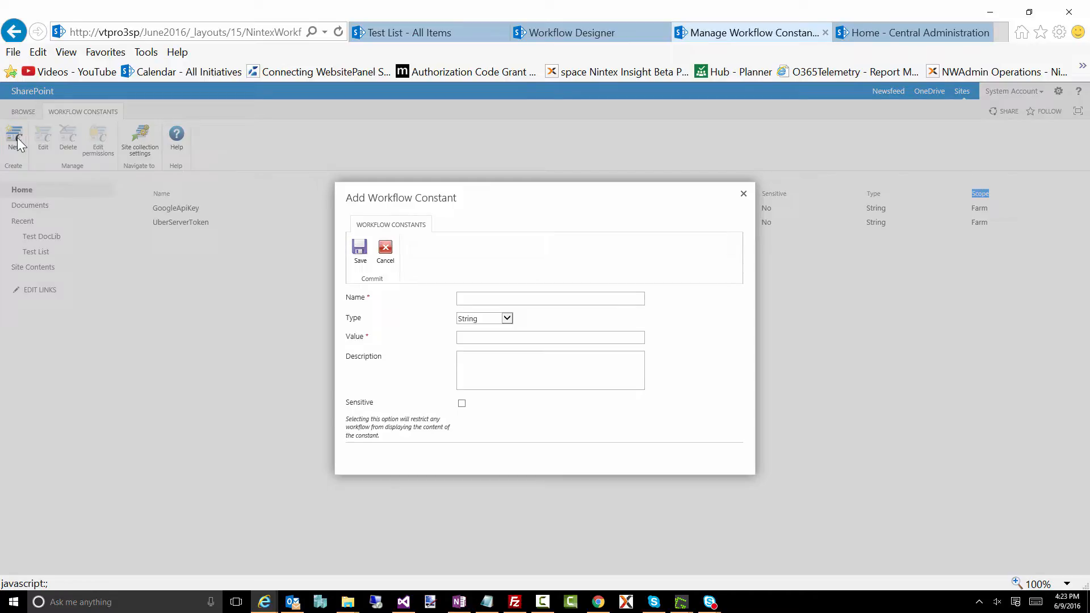
{"action": "left_click", "coordinate": [474, 299]}
{"action": "type", "text": "Email"}
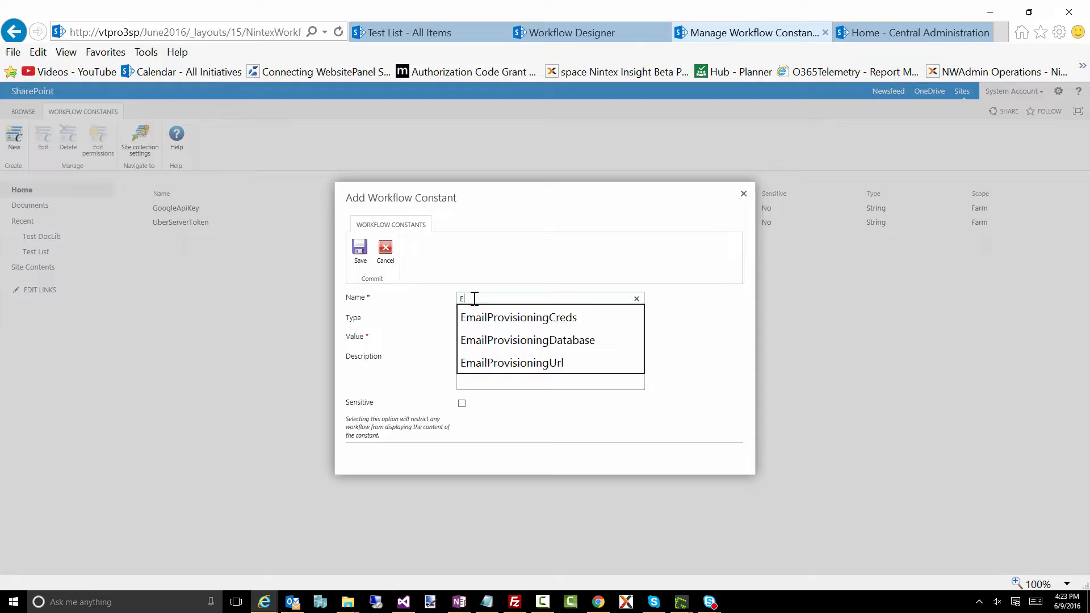
{"action": "key", "text": "BackSpace"}
{"action": "key", "text": "BackSpace"}
{"action": "key", "text": "BackSpace"}
{"action": "key", "text": "BackSpace"}
{"action": "key", "text": "BackSpace"}
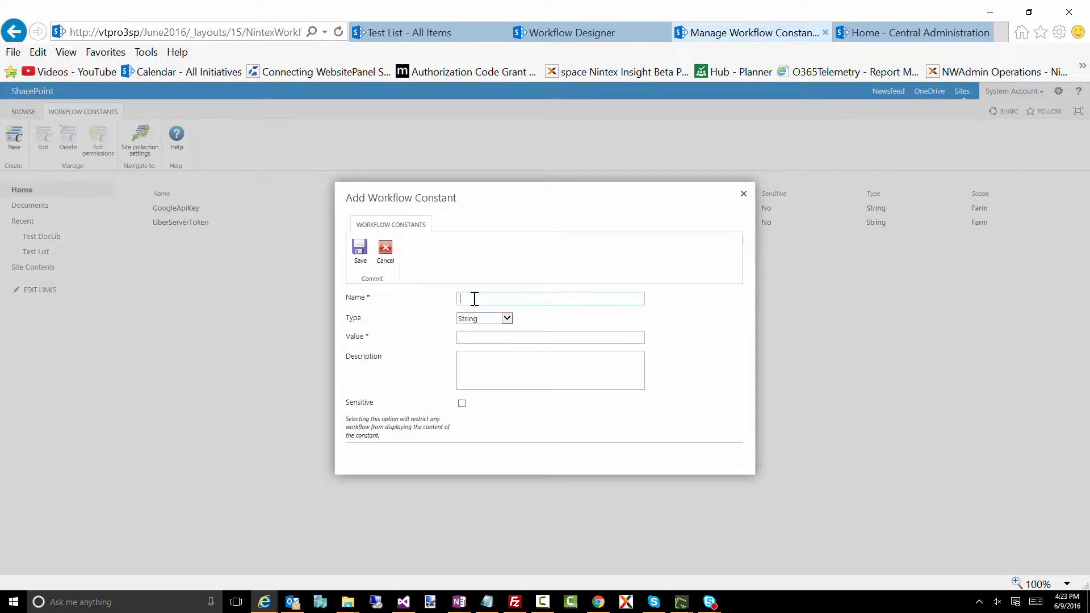
{"action": "type", "text": "Welcome Email Body Constnat"}
{"action": "key", "text": "BackSpace"}
{"action": "key", "text": "BackSpace"}
{"action": "key", "text": "BackSpace"}
{"action": "type", "text": "ant"}
- Keep the new constant's type as String and change its name to "Welcome Email Body Header Constant"
{"action": "left_click", "coordinate": [477, 319]}
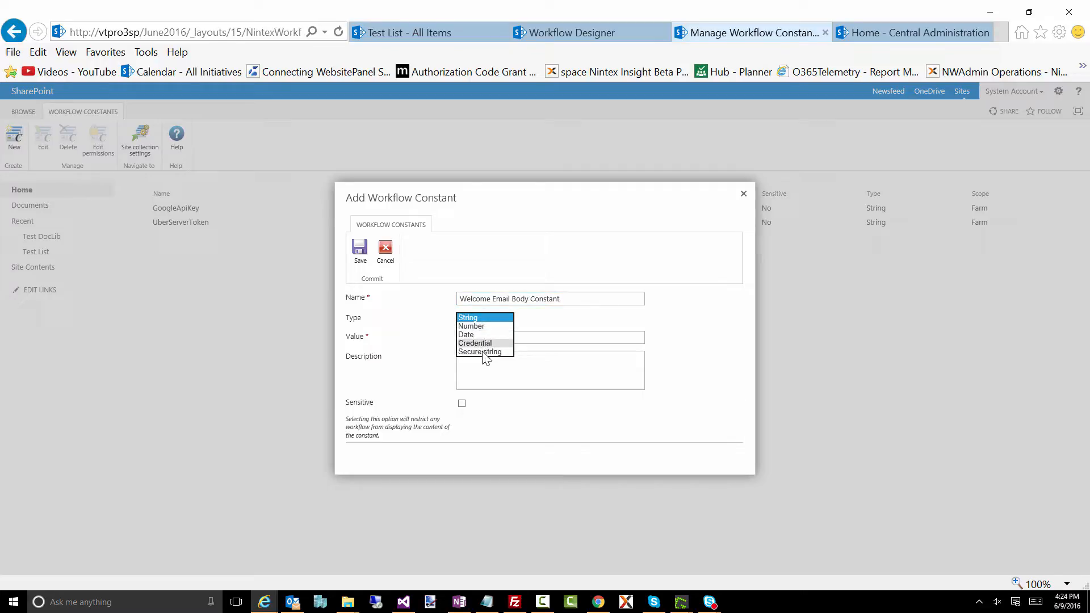
{"action": "left_click", "coordinate": [479, 319]}
{"action": "left_click", "coordinate": [476, 338]}
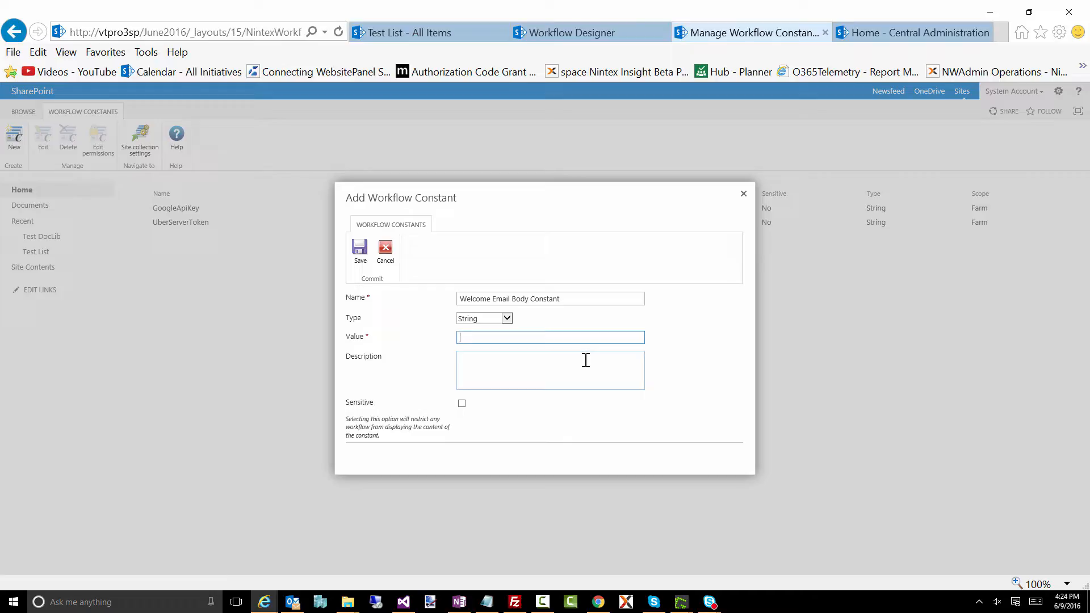
{"action": "left_click", "coordinate": [529, 299]}
{"action": "type", "text": "Header"}
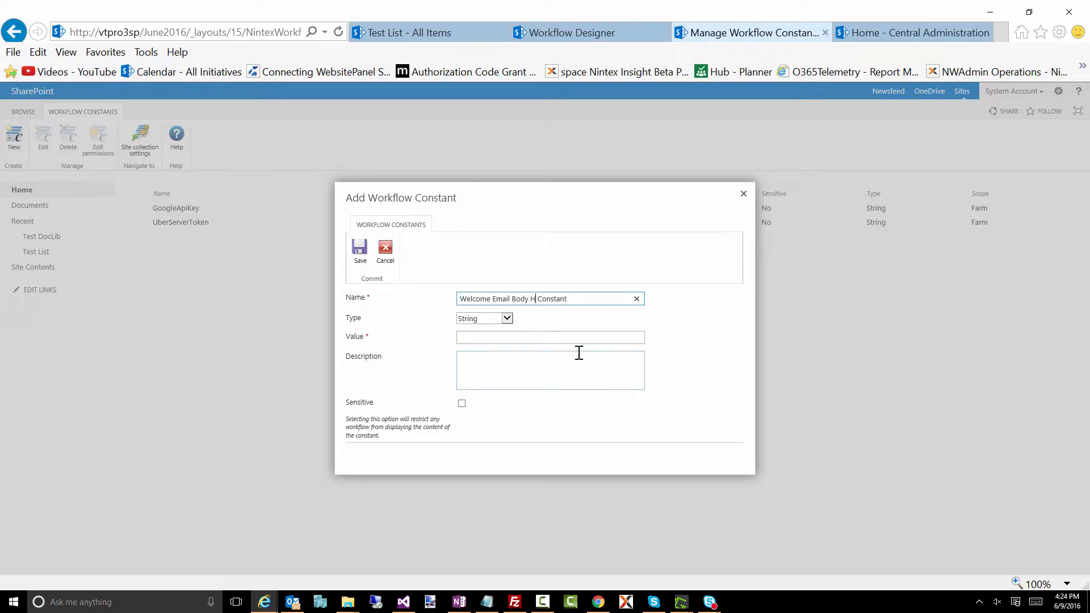
- Set the header constant's value to "Welcome to the Team!!!", and save it after copying its name
{"action": "left_click", "coordinate": [559, 338]}
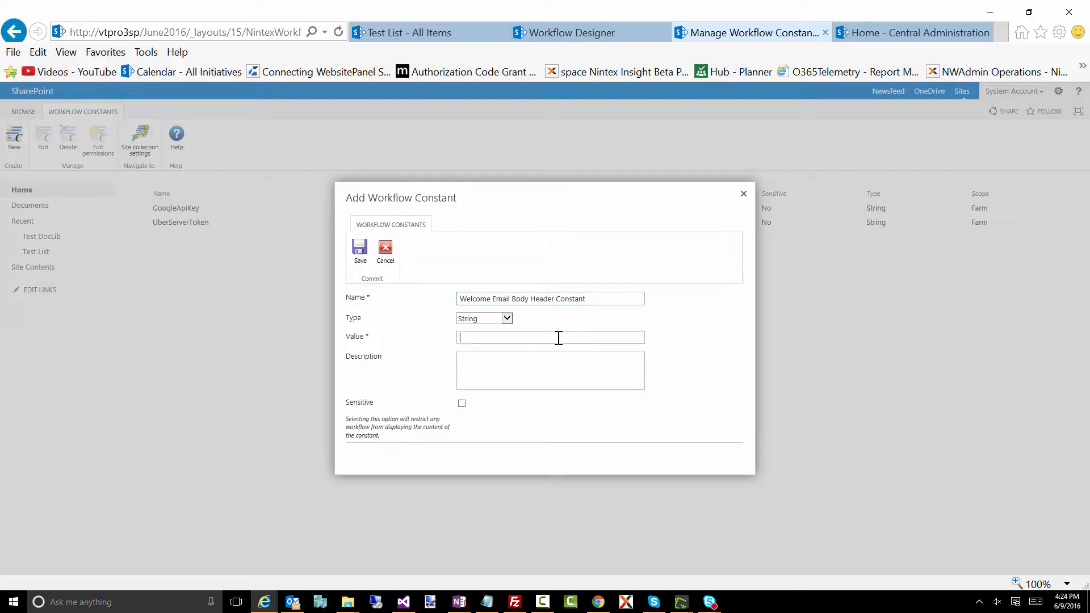
{"action": "type", "text": "Welcome to the Team!!!"}
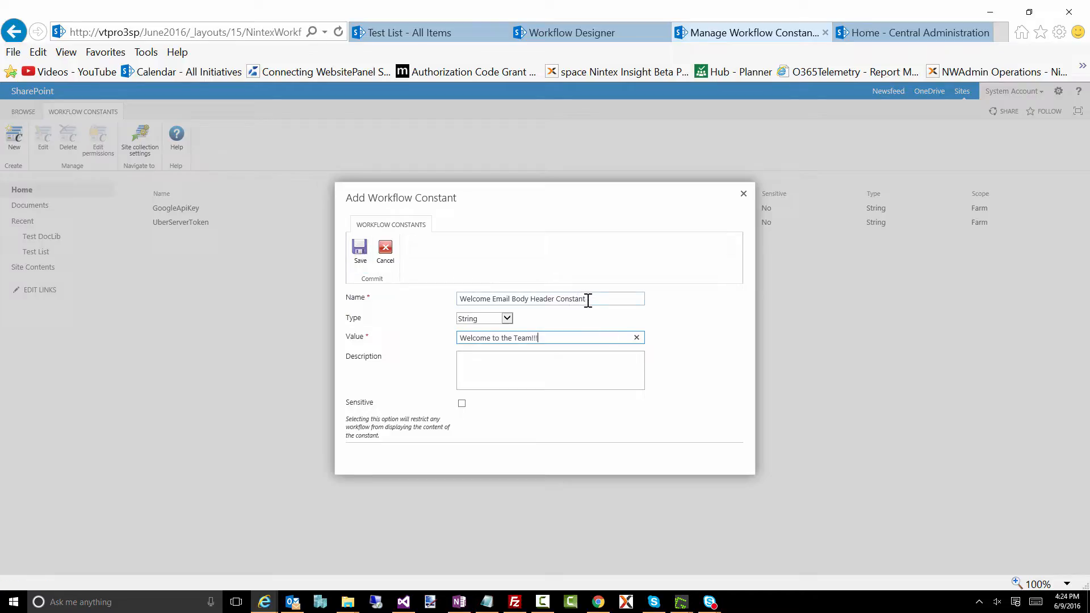
{"action": "left_click_drag", "start_coordinate": [588, 301], "coordinate": [466, 312]}
{"action": "key", "text": "ctrl+c"}
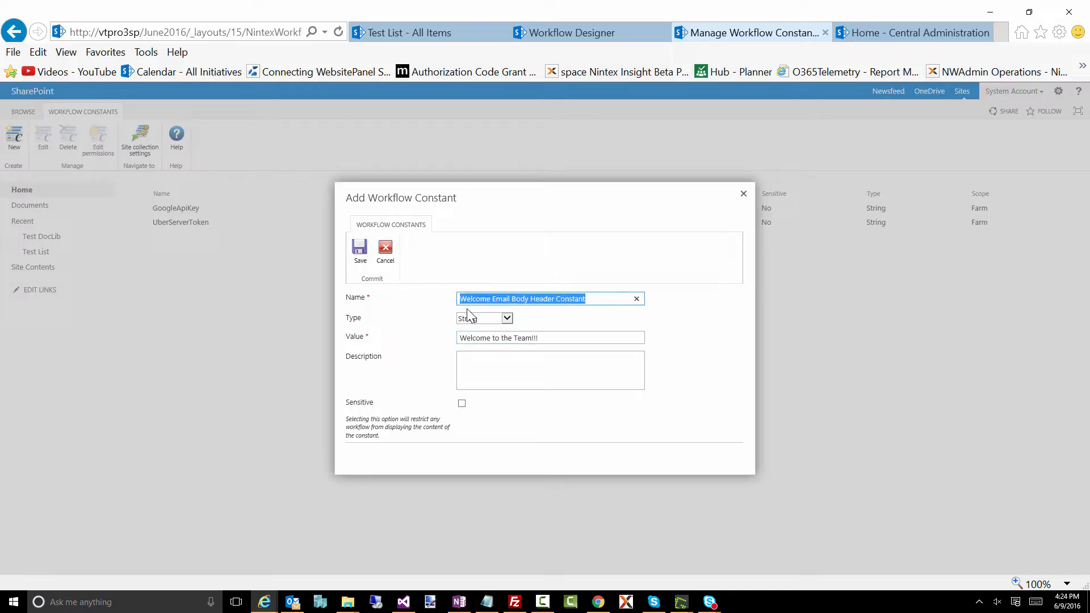
{"action": "left_click", "coordinate": [361, 253]}
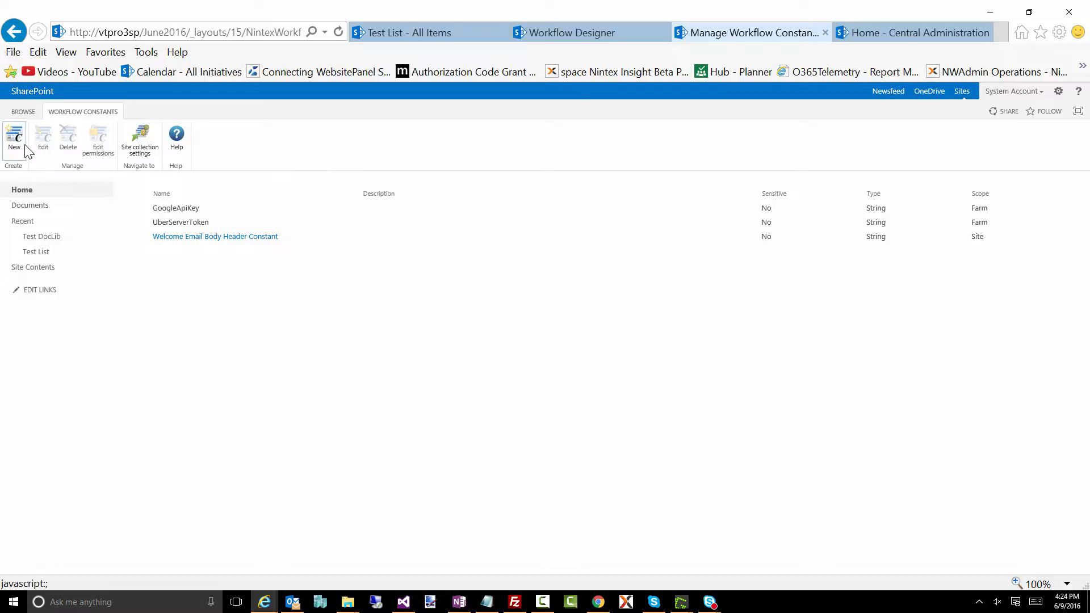
- Create and save a String workflow constant named "Welcome Email Body Footer Constant" with the value "Thank you, Company"
{"action": "left_click", "coordinate": [14, 139]}
{"action": "left_click", "coordinate": [485, 299]}
{"action": "key", "text": "ctrl+v"}
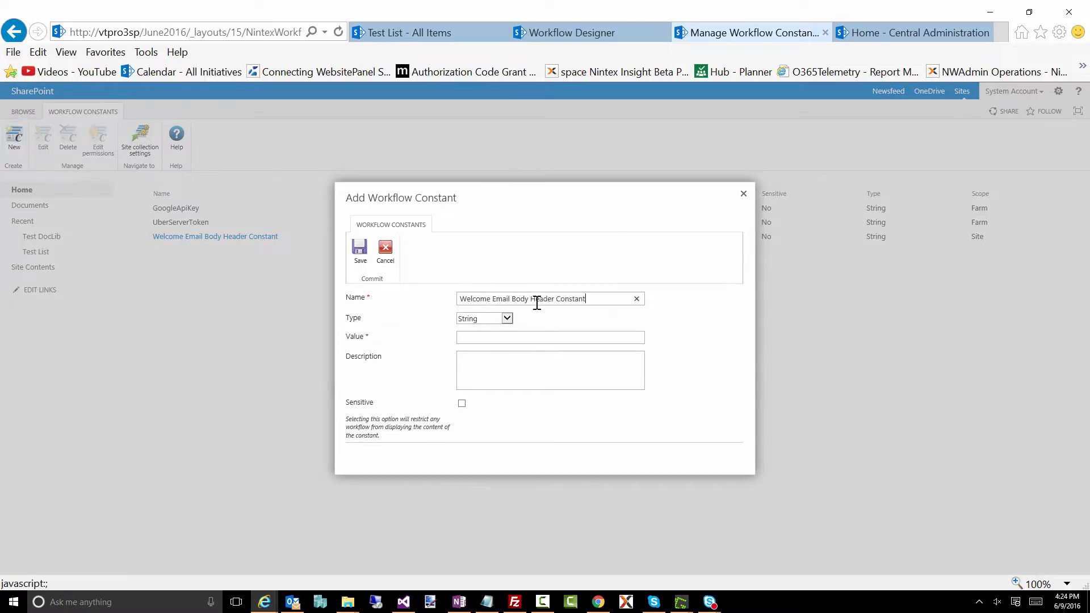
{"action": "type", "text": "Footer"}
{"action": "left_click", "coordinate": [485, 337]}
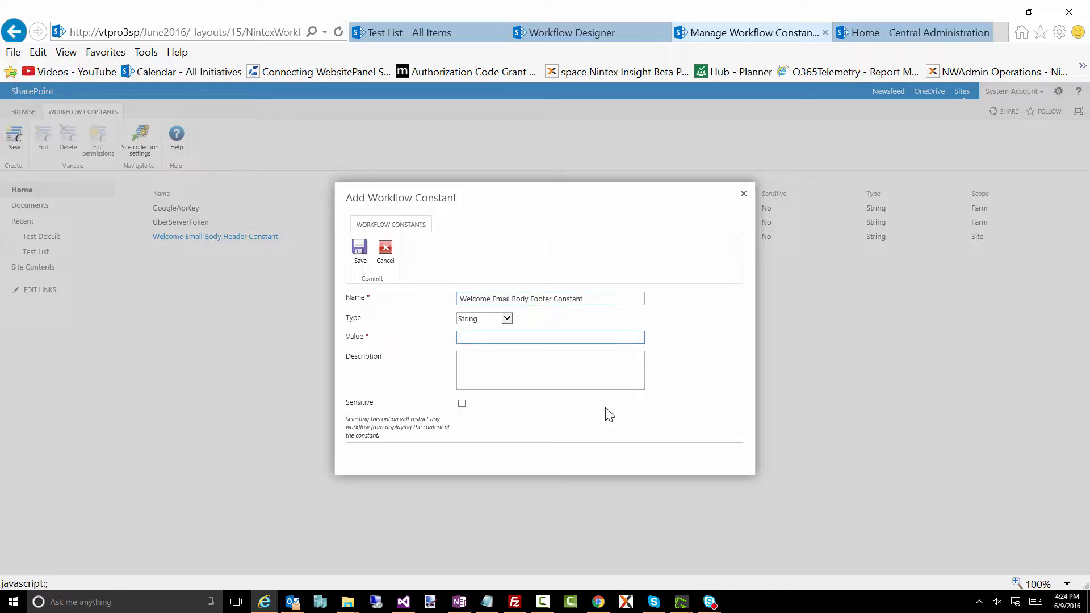
{"action": "type", "text": "Thank you, Company"}
{"action": "left_click", "coordinate": [354, 245]}
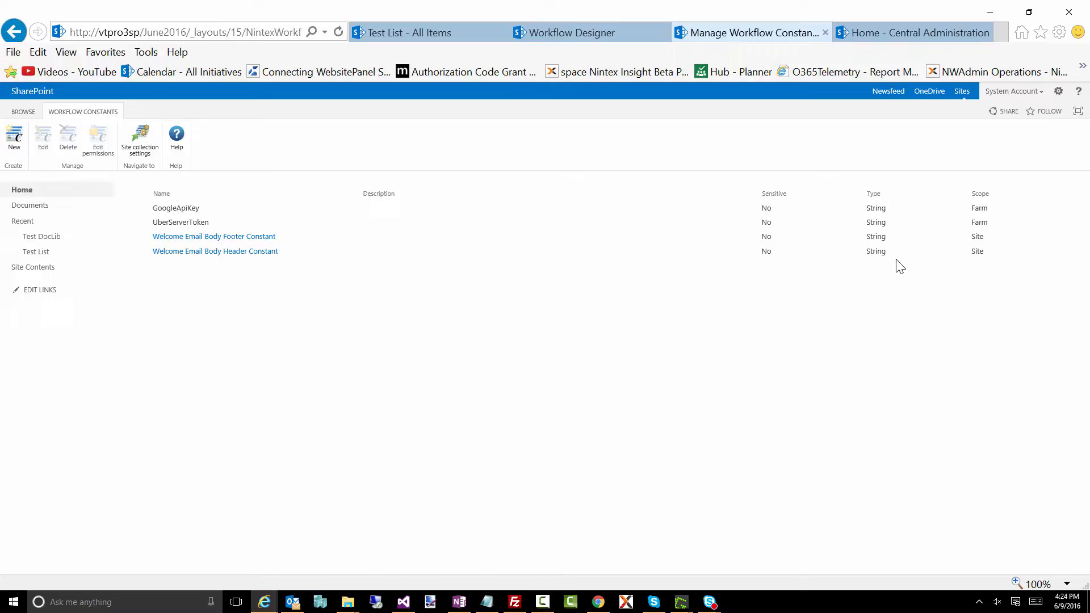
- In the workflow designer, insert a reference to Welcome Email Body Header Constant into the Build string action's text
{"action": "left_click", "coordinate": [574, 31]}
{"action": "double_click", "coordinate": [588, 258]}
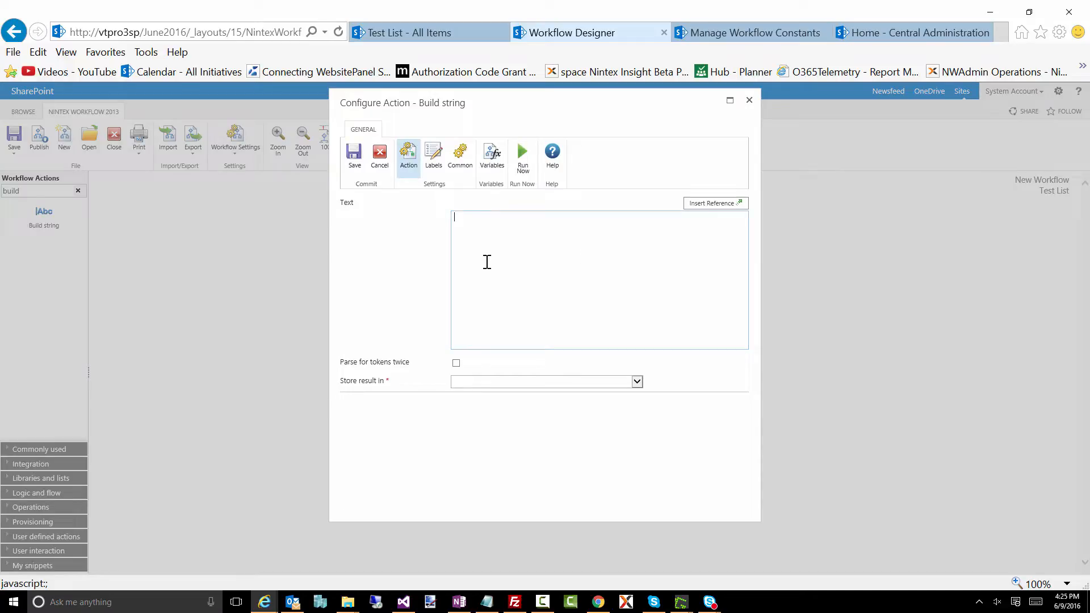
{"action": "left_click", "coordinate": [712, 203]}
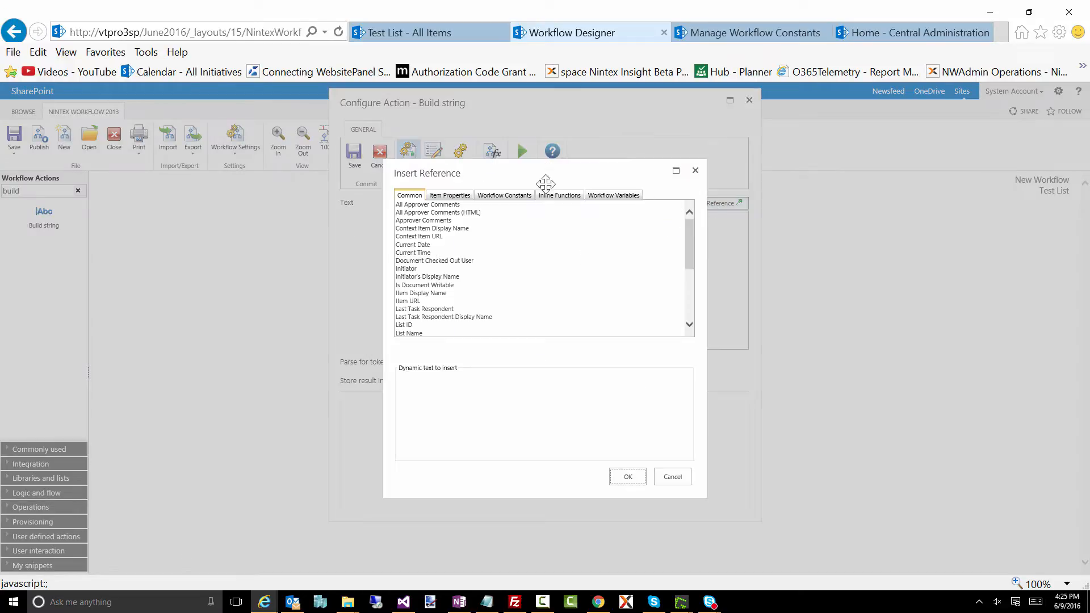
{"action": "left_click", "coordinate": [505, 195]}
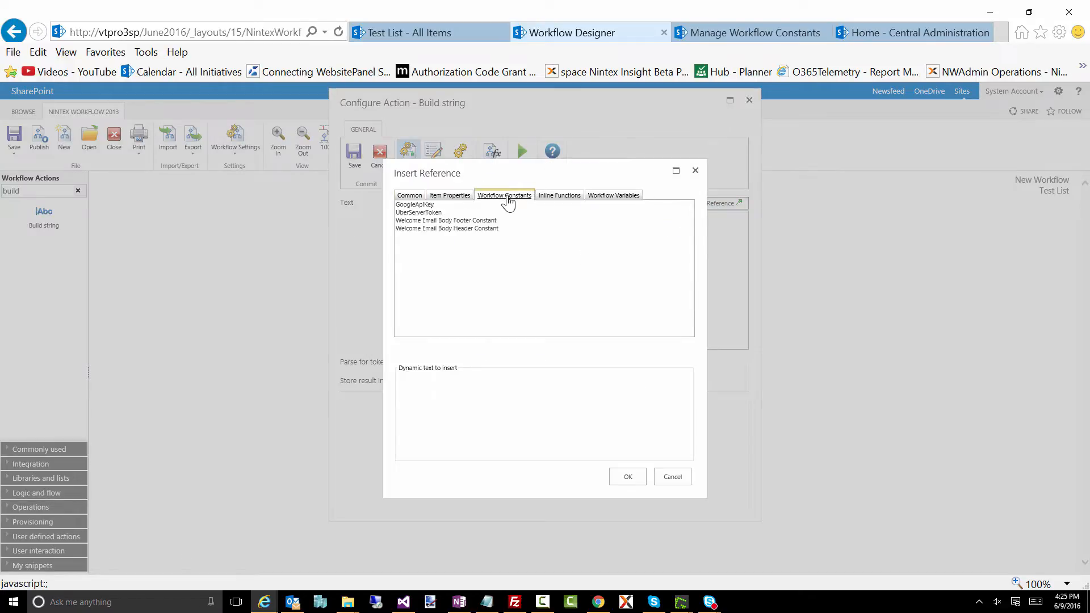
{"action": "left_click", "coordinate": [449, 228]}
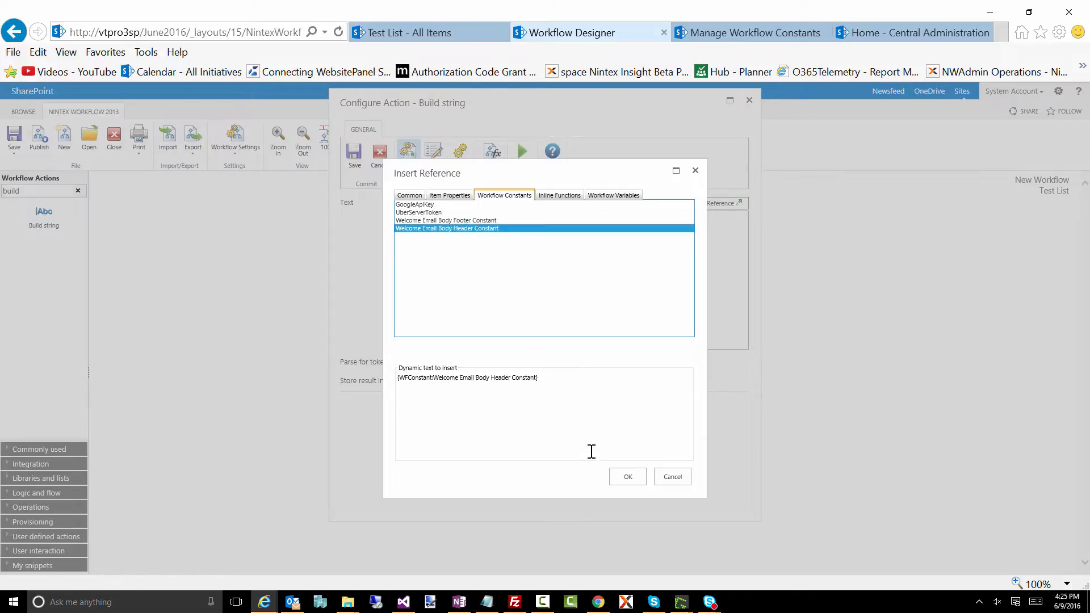
{"action": "left_click", "coordinate": [632, 481]}
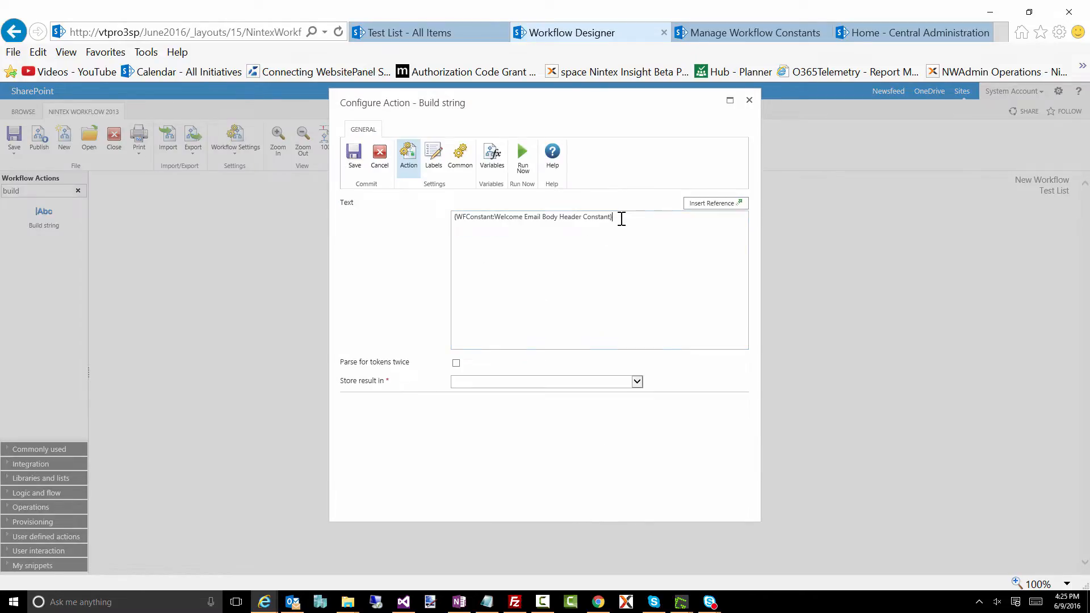
- Add a comma after the header reference and four placeholder lines below it: asdfadad, agadfg, sadgfadg and gadsgaf
{"action": "type", "text": "asdfadad"}
{"action": "key", "text": "Return"}
{"action": "type", "text": "agadfg"}
{"action": "key", "text": "Return"}
{"action": "type", "text": "sadgfadg"}
{"action": "key", "text": "Return"}
{"action": "type", "text": "gadsgaf"}
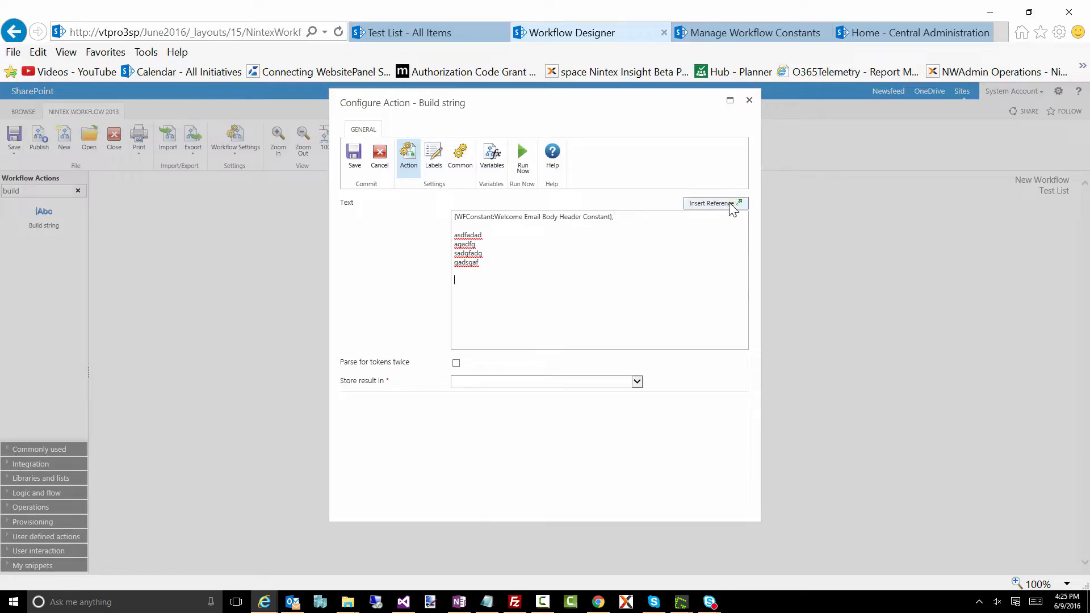
- Insert a reference to Welcome Email Body Footer Constant below the placeholder lines in the Build string text
{"action": "left_click", "coordinate": [731, 204]}
{"action": "left_click", "coordinate": [519, 199]}
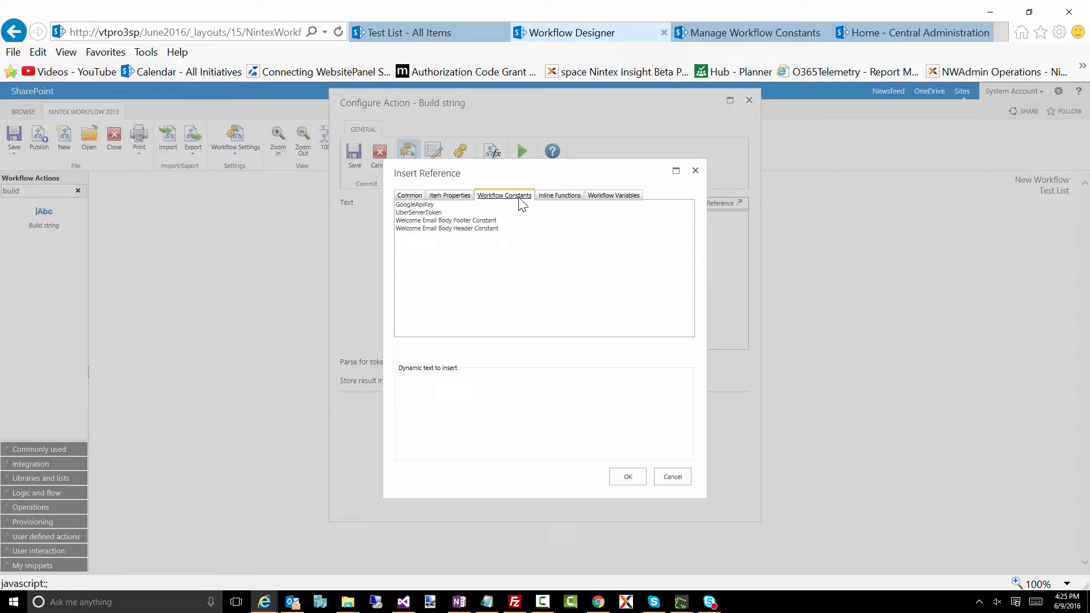
{"action": "left_click", "coordinate": [488, 220]}
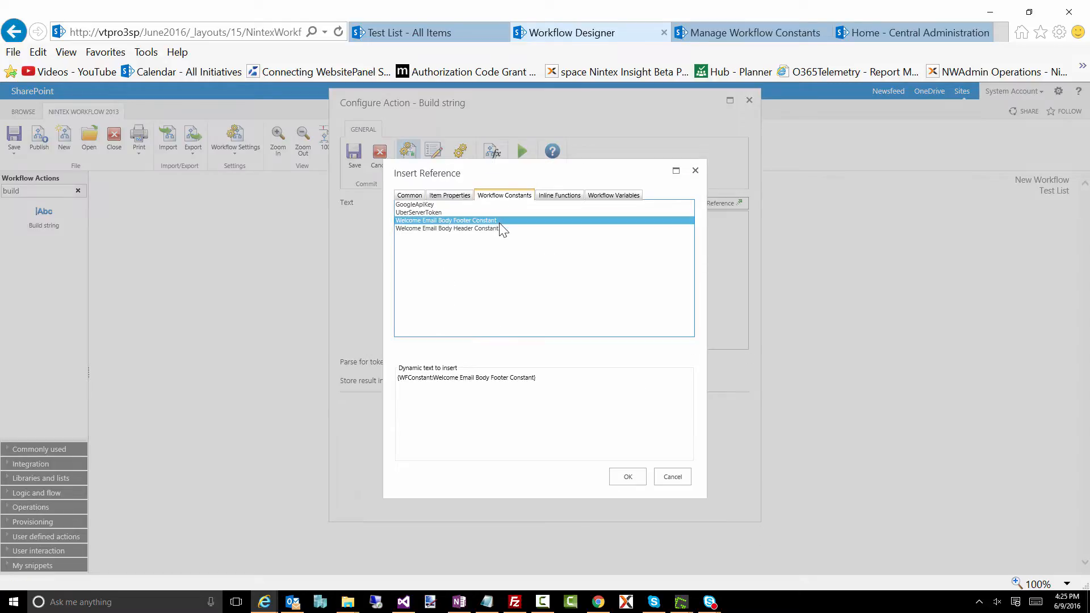
{"action": "left_click", "coordinate": [628, 476]}
- Store the Build string result in the textEmailBody variable and save the action
{"action": "left_click", "coordinate": [493, 381]}
{"action": "left_click", "coordinate": [475, 390]}
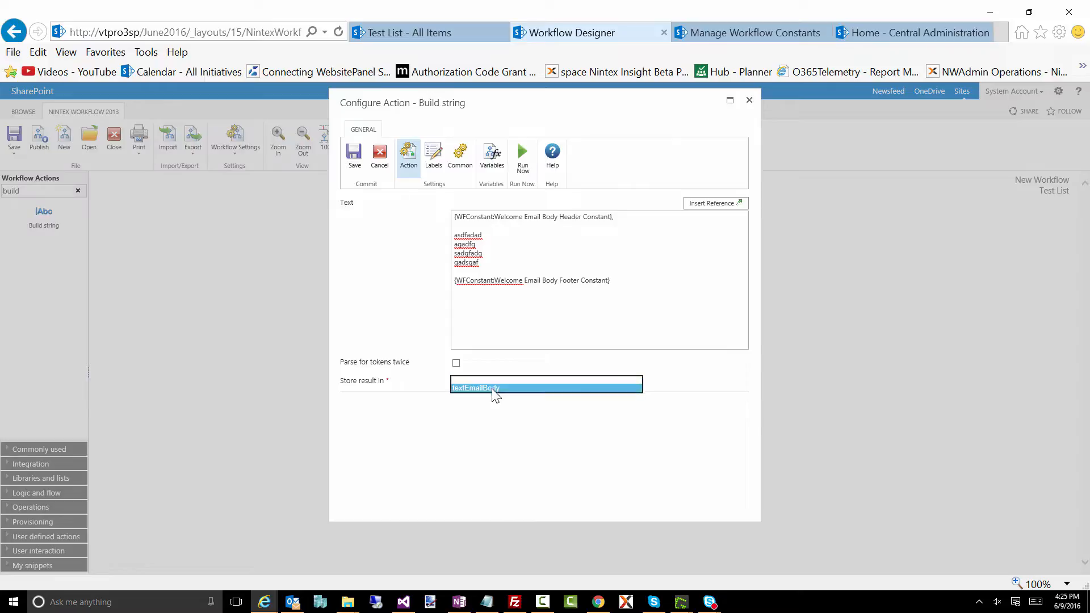
{"action": "left_click", "coordinate": [354, 153]}
- Search the workflow actions for "notif" and add a Send notification action between Build string and Call web service
{"action": "double_click", "coordinate": [7, 192]}
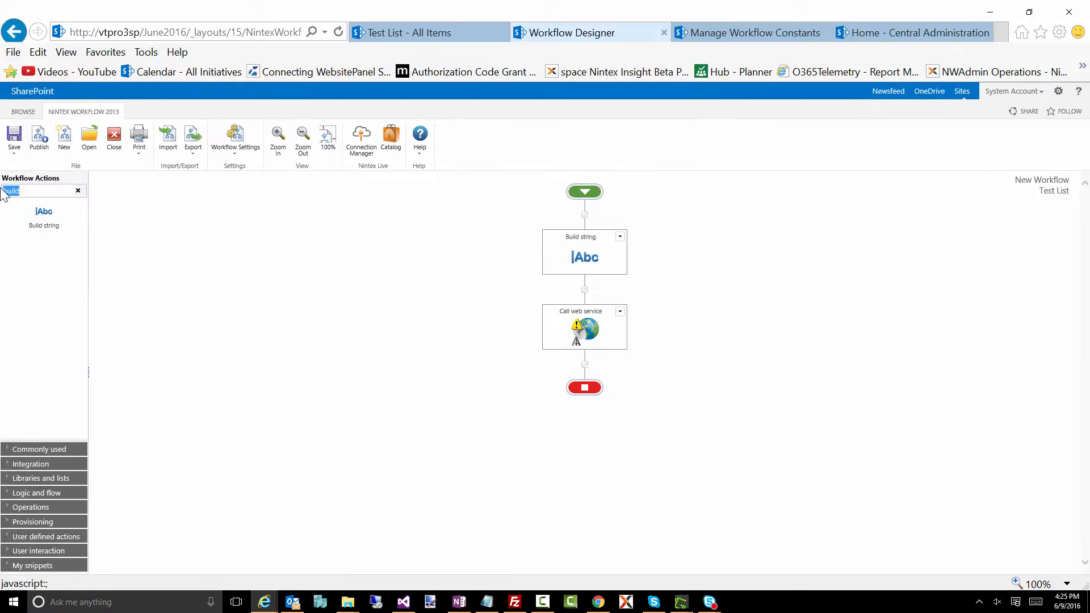
{"action": "type", "text": "notif"}
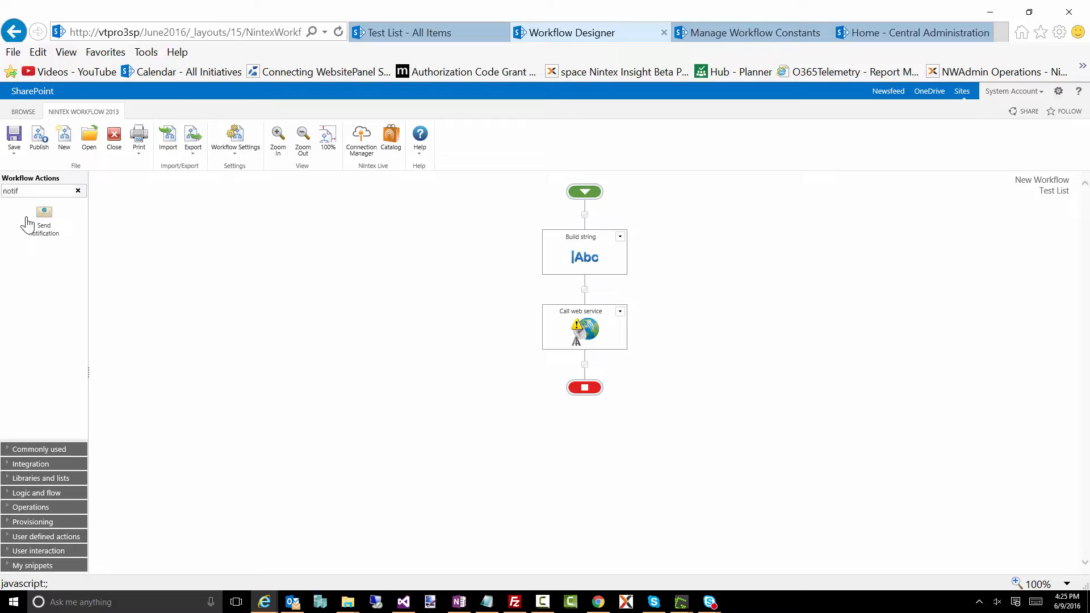
{"action": "left_click_drag", "start_coordinate": [43, 215], "coordinate": [585, 288]}
- Insert the textEmailBody workflow variable as the Send notification action's message body and save the action
{"action": "double_click", "coordinate": [584, 335]}
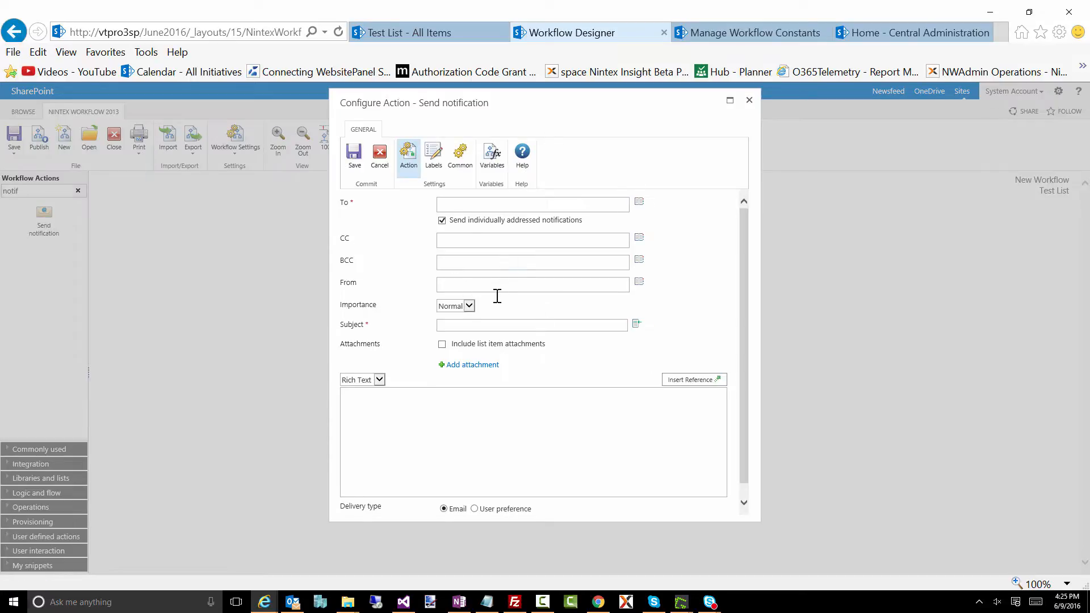
{"action": "left_click", "coordinate": [681, 379]}
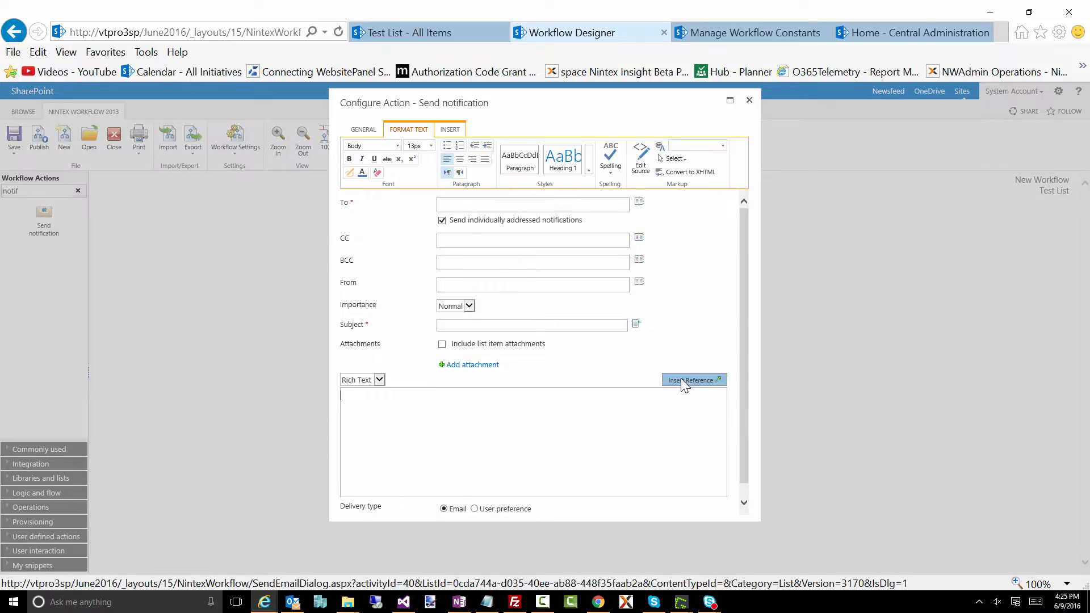
{"action": "left_click", "coordinate": [577, 199]}
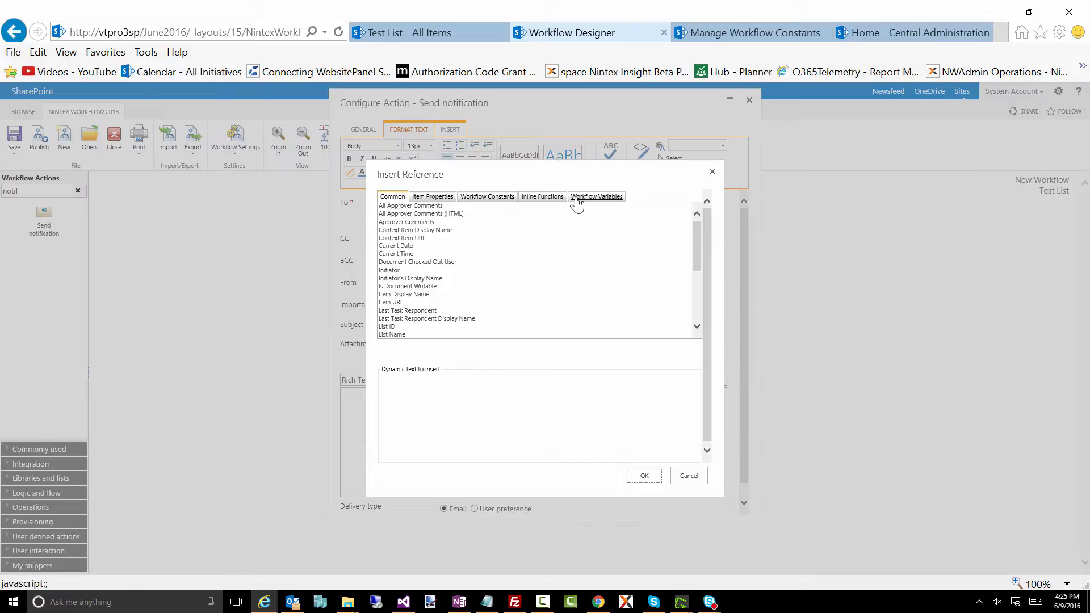
{"action": "double_click", "coordinate": [478, 205]}
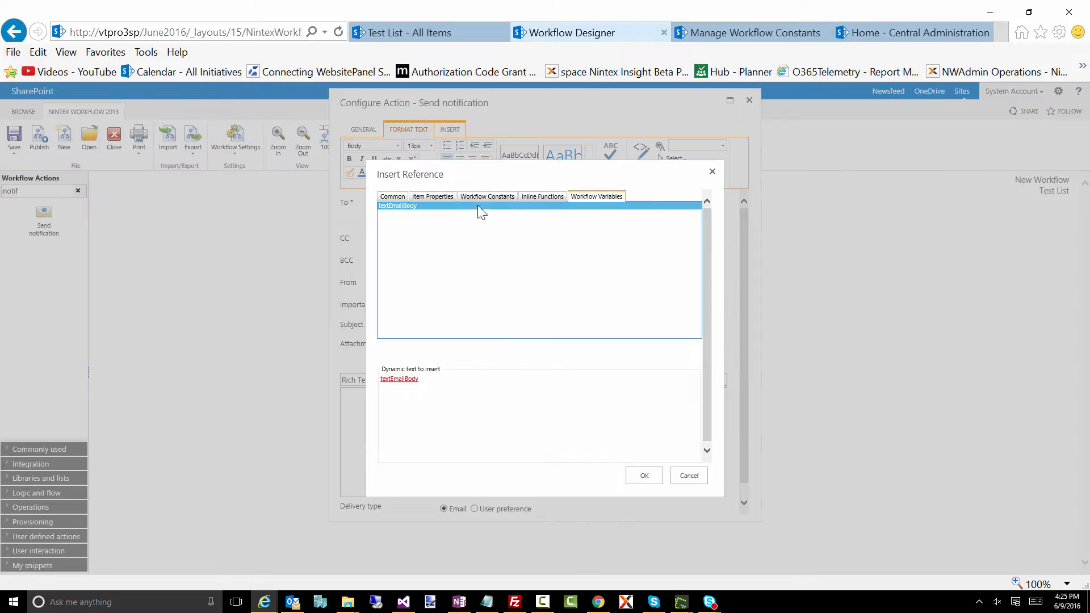
{"action": "left_click", "coordinate": [640, 476]}
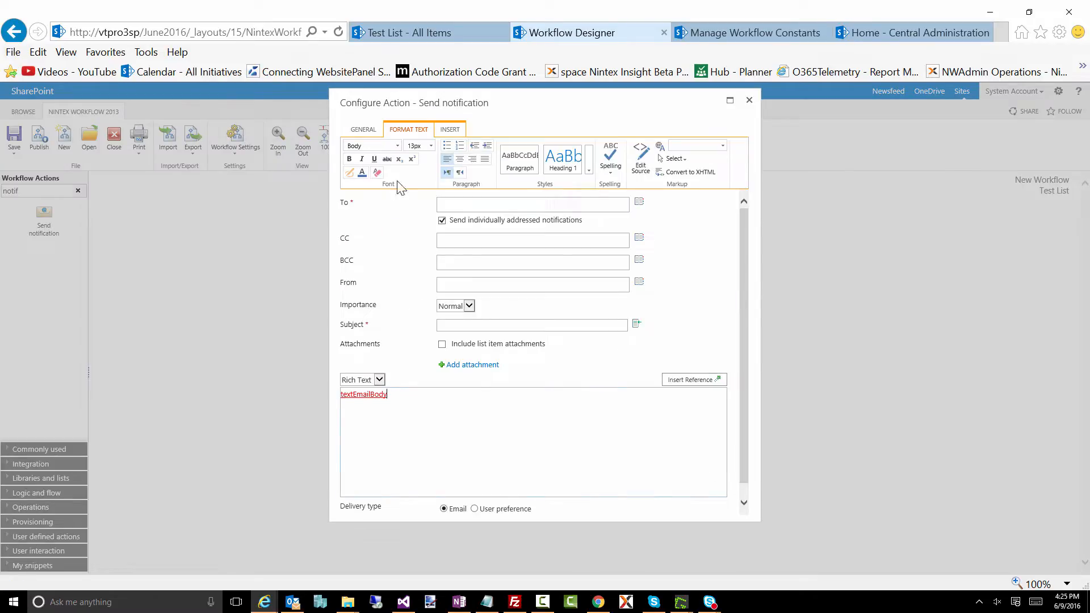
{"action": "left_click", "coordinate": [363, 130]}
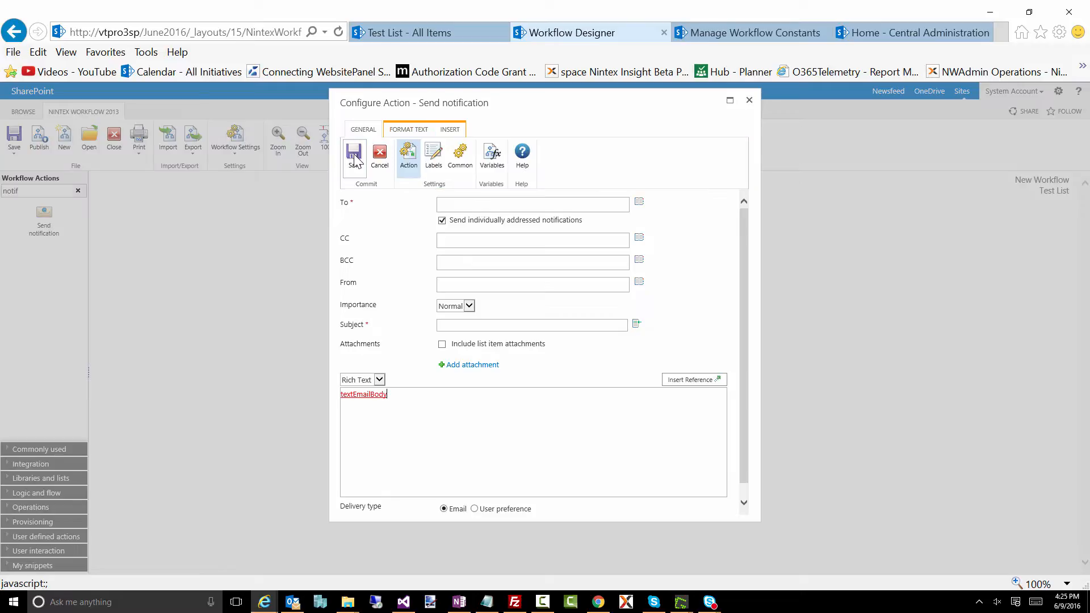
{"action": "left_click", "coordinate": [354, 154]}
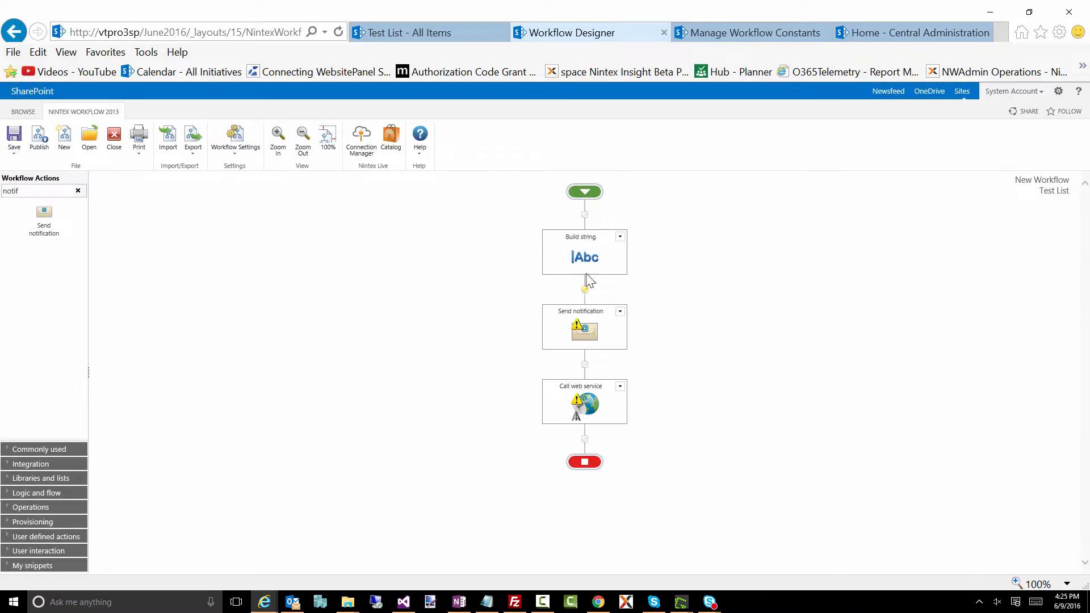
- Review the placeholder lines between the header and footer references in the Build string action, and save it unchanged
{"action": "double_click", "coordinate": [582, 253]}
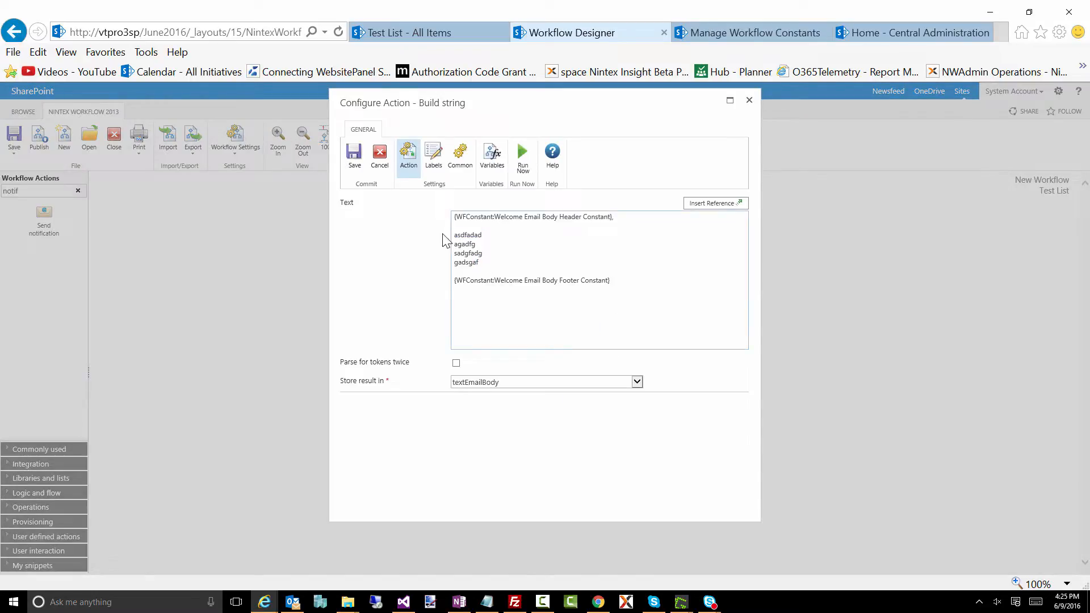
{"action": "left_click_drag", "start_coordinate": [481, 264], "coordinate": [450, 239]}
{"action": "left_click", "coordinate": [354, 153]}
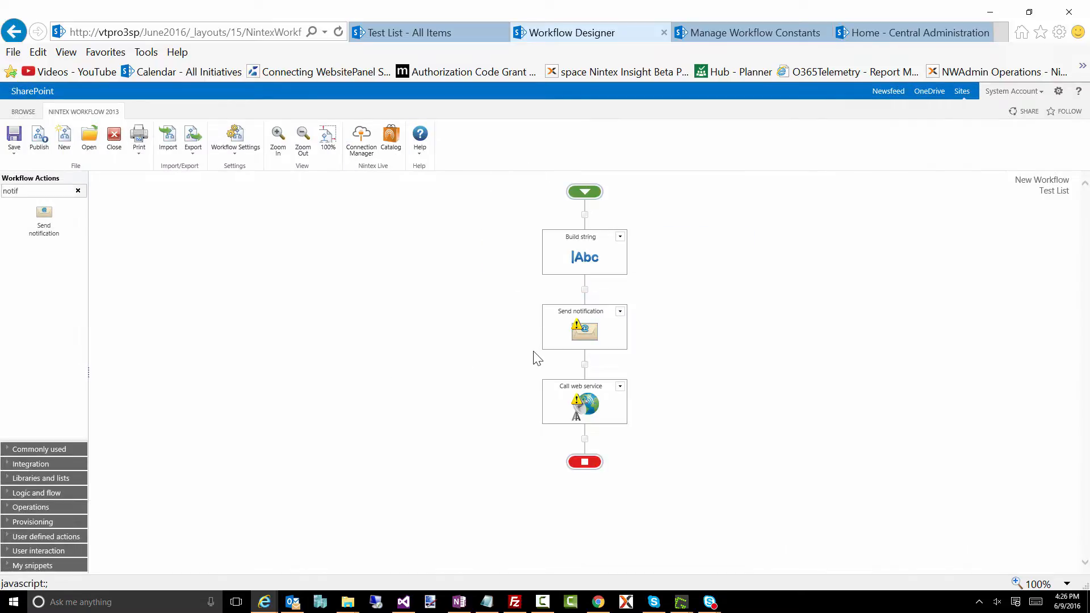
- Open the Call web service action's settings and examine the Web URL common reference for its URL without inserting it
{"action": "mouse_move", "coordinate": [576, 405]}
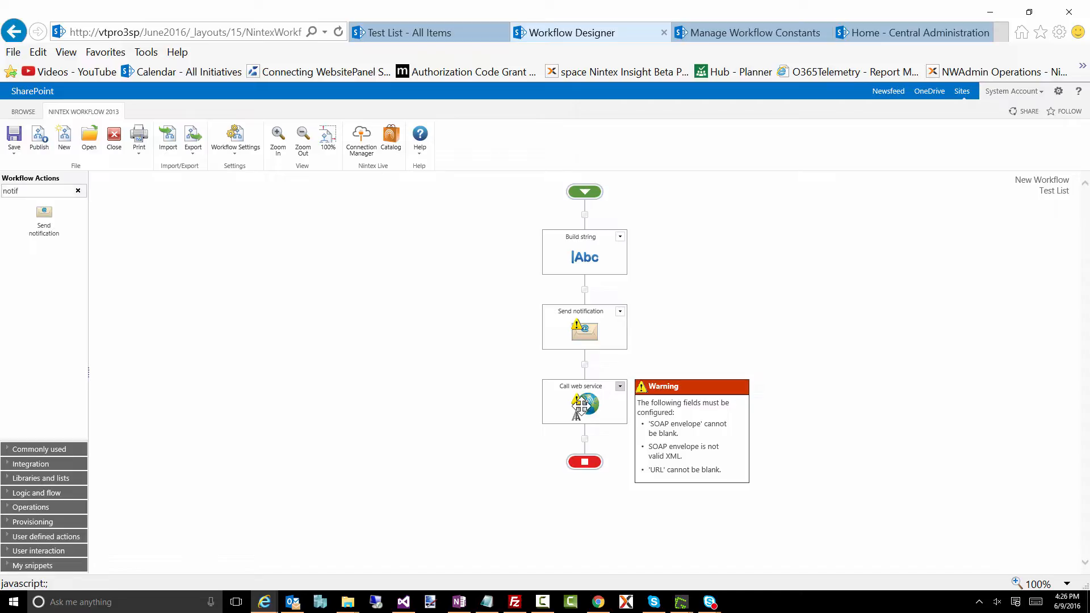
{"action": "double_click", "coordinate": [580, 406]}
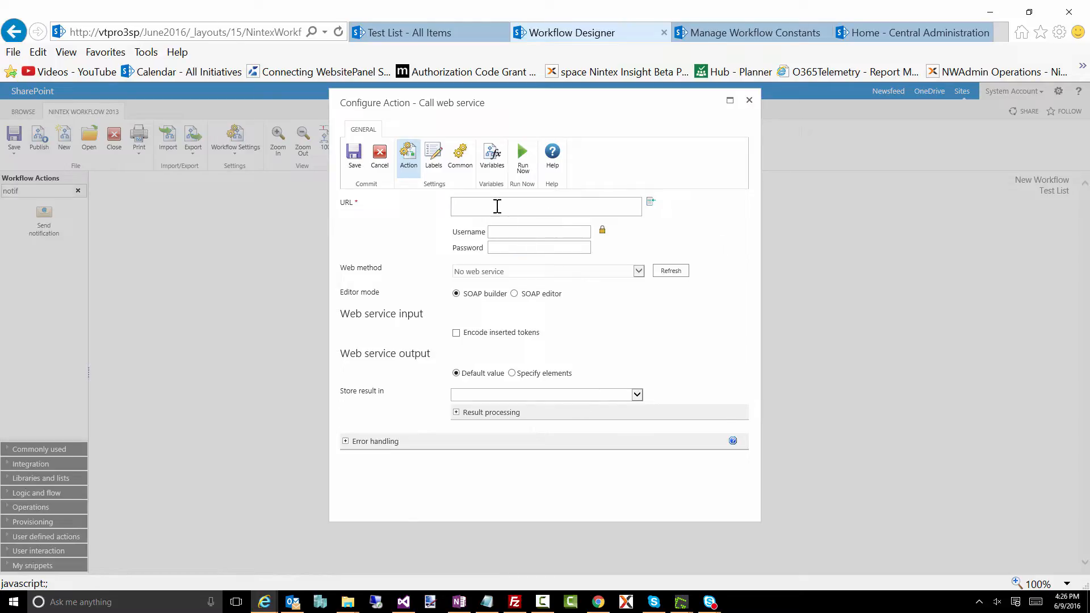
{"action": "left_click", "coordinate": [468, 210]}
{"action": "left_click", "coordinate": [652, 205]}
{"action": "scroll", "coordinate": [421, 230], "scroll_direction": "down", "scroll_amount": 5}
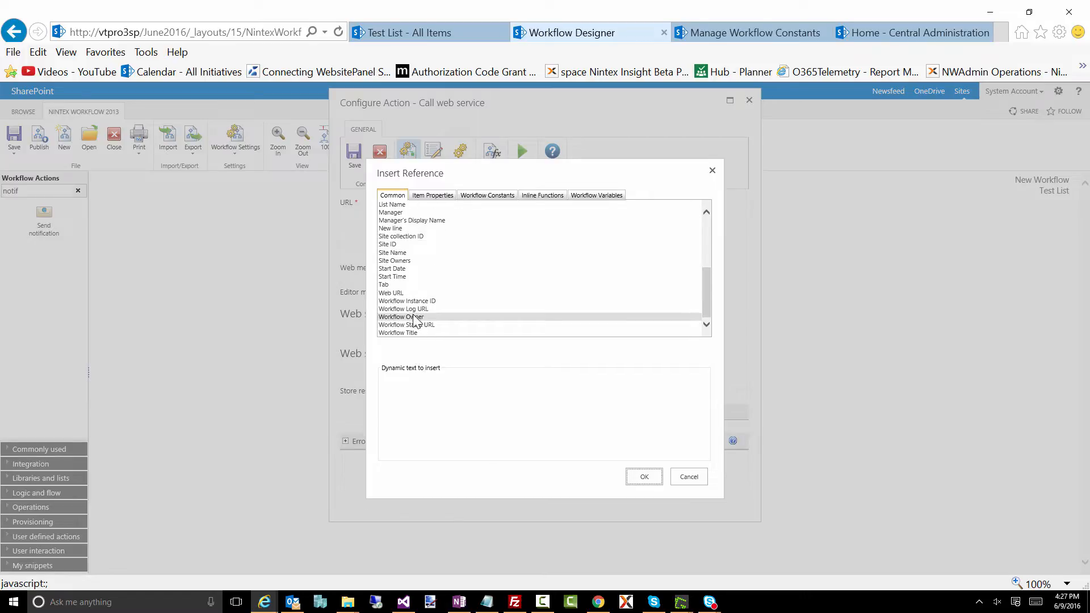
{"action": "left_click", "coordinate": [402, 293]}
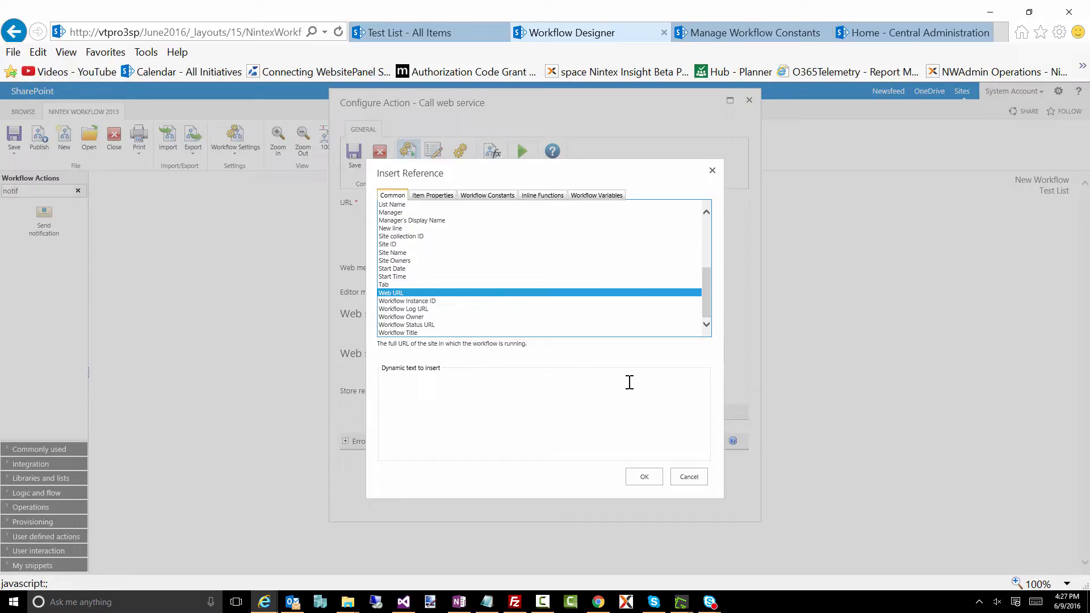
{"action": "left_click", "coordinate": [688, 477]}
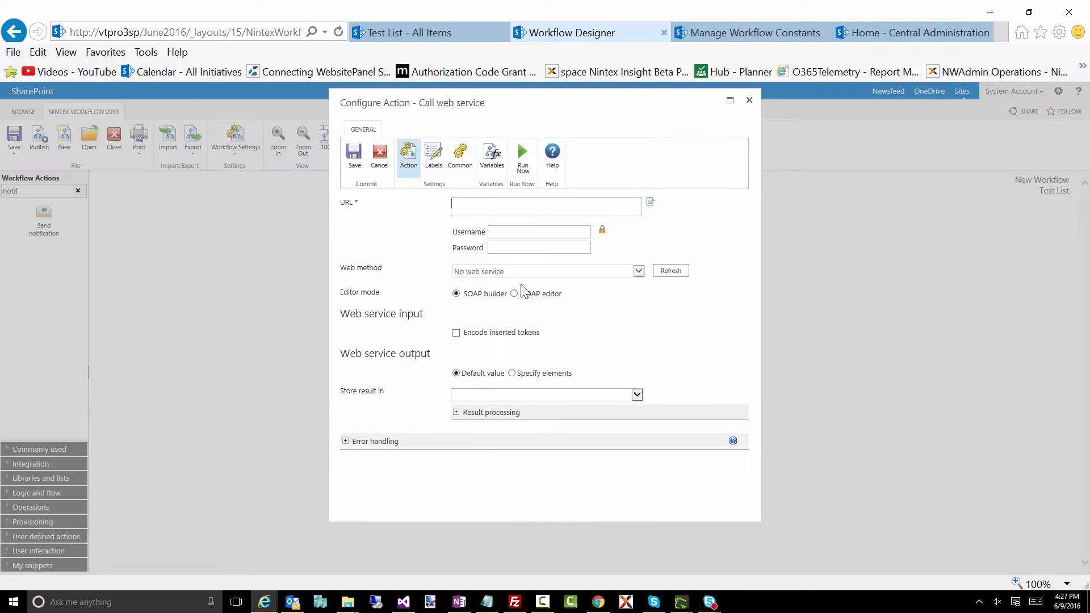
- Enter the username domain\moi and the account password directly in the Call web service action
{"action": "left_click", "coordinate": [491, 234]}
{"action": "type", "text": "asdfads"}
{"action": "key", "text": "BackSpace"}
{"action": "key", "text": "BackSpace"}
{"action": "key", "text": "BackSpace"}
{"action": "key", "text": "BackSpace"}
{"action": "key", "text": "BackSpace"}
{"action": "key", "text": "BackSpace"}
{"action": "type", "text": "domain\\moi"}
{"action": "key", "text": "Tab"}
{"action": "type", "text": "password123!@#"}
- On the workflow constants page, start a new constant named HRISCredentials with the type Credential
{"action": "left_click", "coordinate": [717, 34]}
{"action": "left_click", "coordinate": [20, 145]}
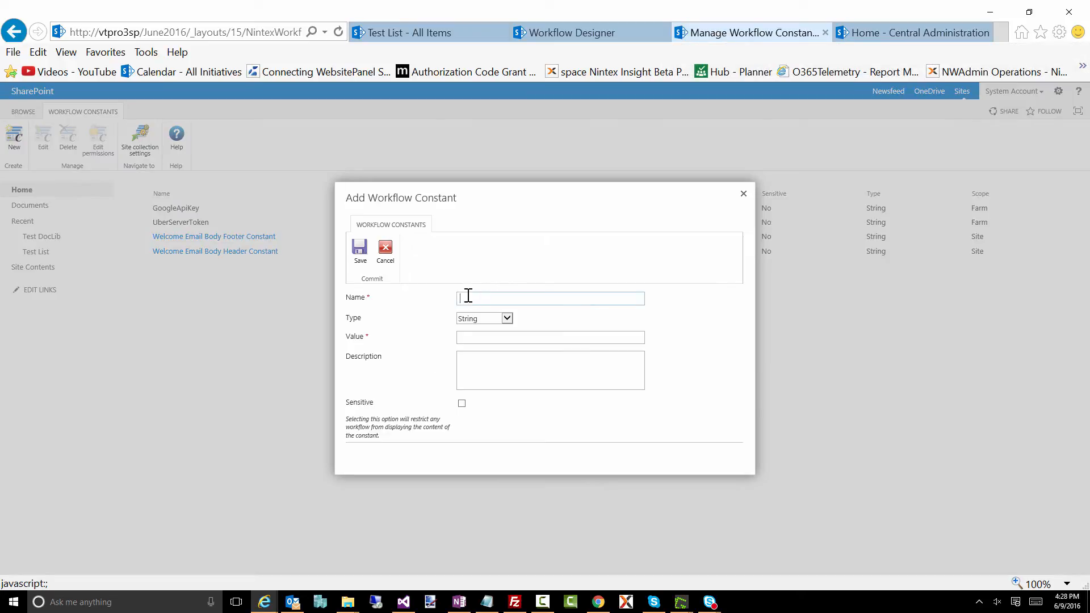
{"action": "type", "text": "He"}
{"action": "type", "text": "Credential"}
{"action": "type", "text": "s"}
{"action": "left_click", "coordinate": [471, 319]}
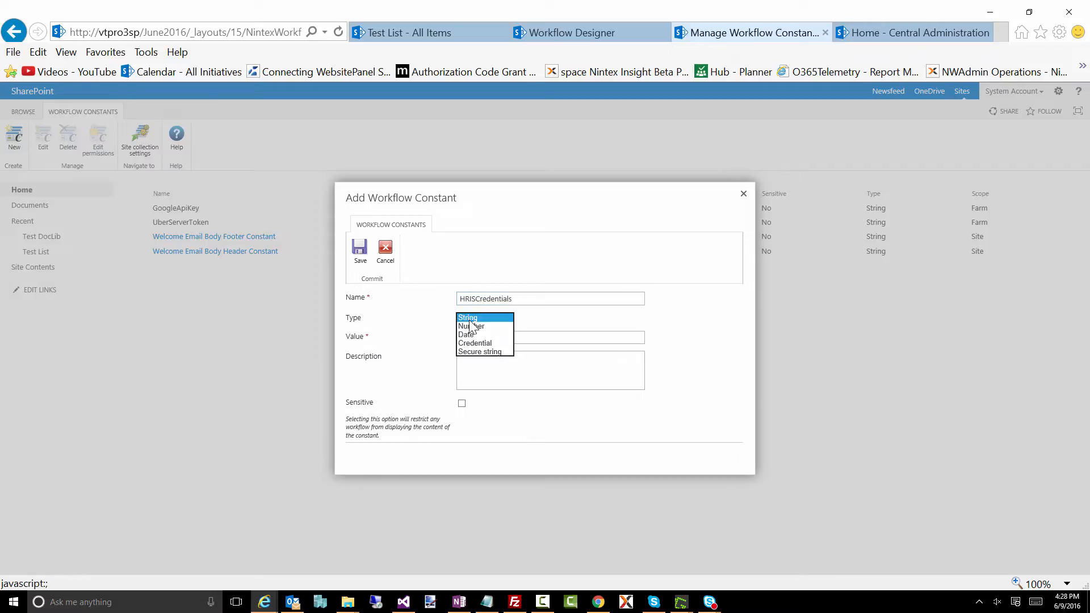
{"action": "left_click", "coordinate": [474, 343]}
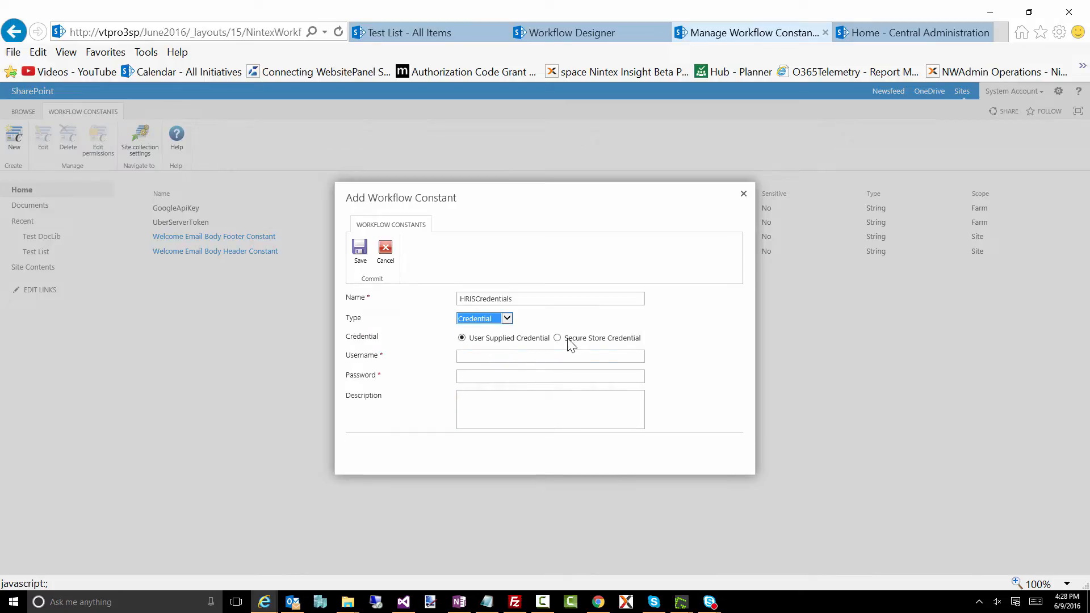
- Enter the username domain\moi and the account password for HRISCredentials, save the constant, and dismiss the browser's password storage offer
{"action": "left_click", "coordinate": [477, 356]}
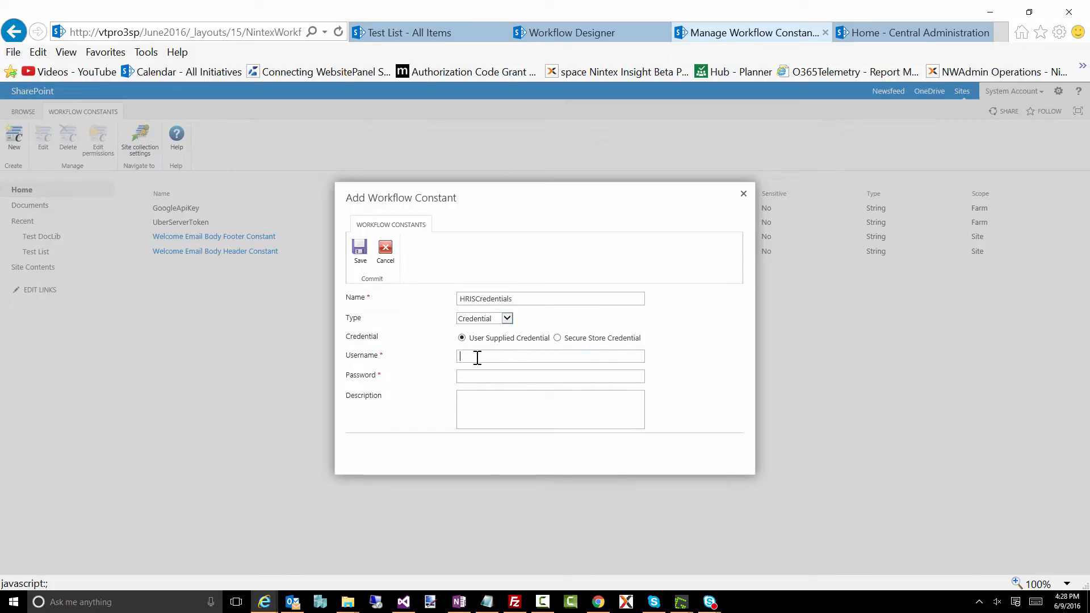
{"action": "type", "text": "domain\\moi"}
{"action": "key", "text": "Tab"}
{"action": "type", "text": "•••••••••••••••"}
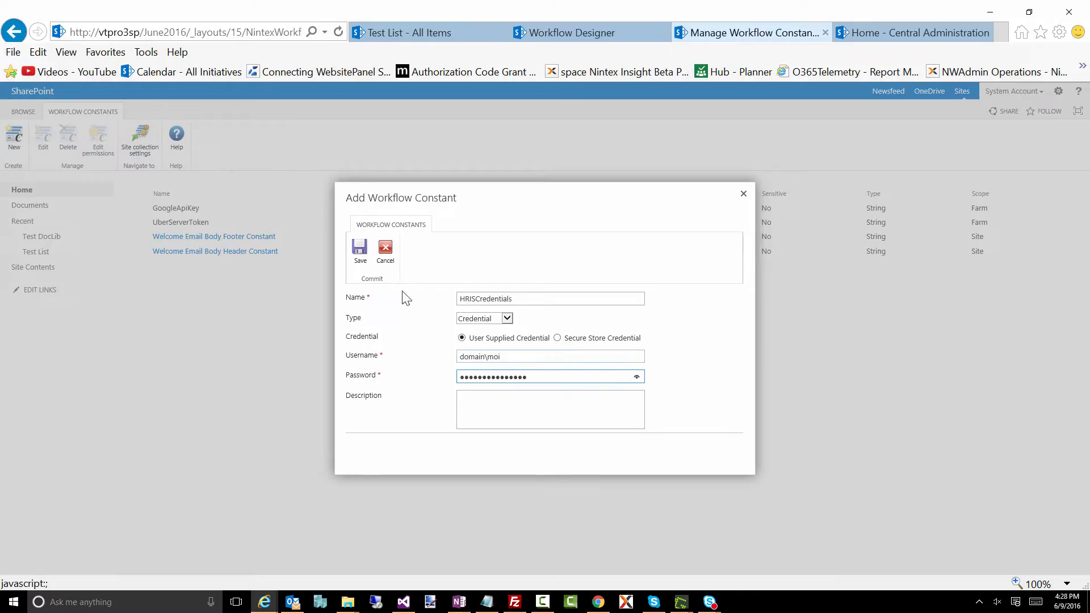
{"action": "left_click", "coordinate": [359, 250]}
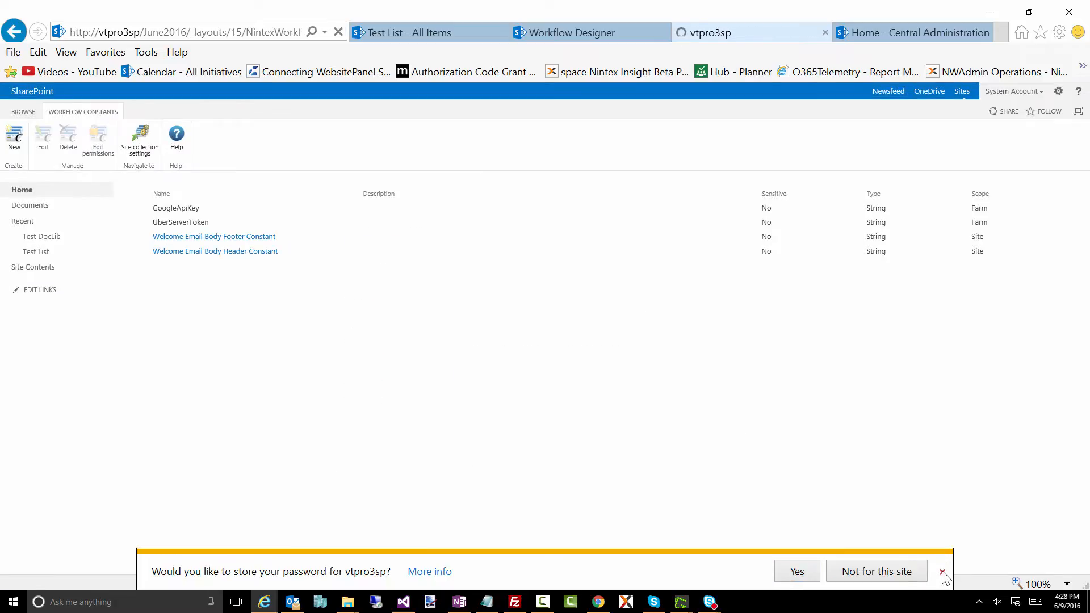
{"action": "left_click", "coordinate": [942, 572]}
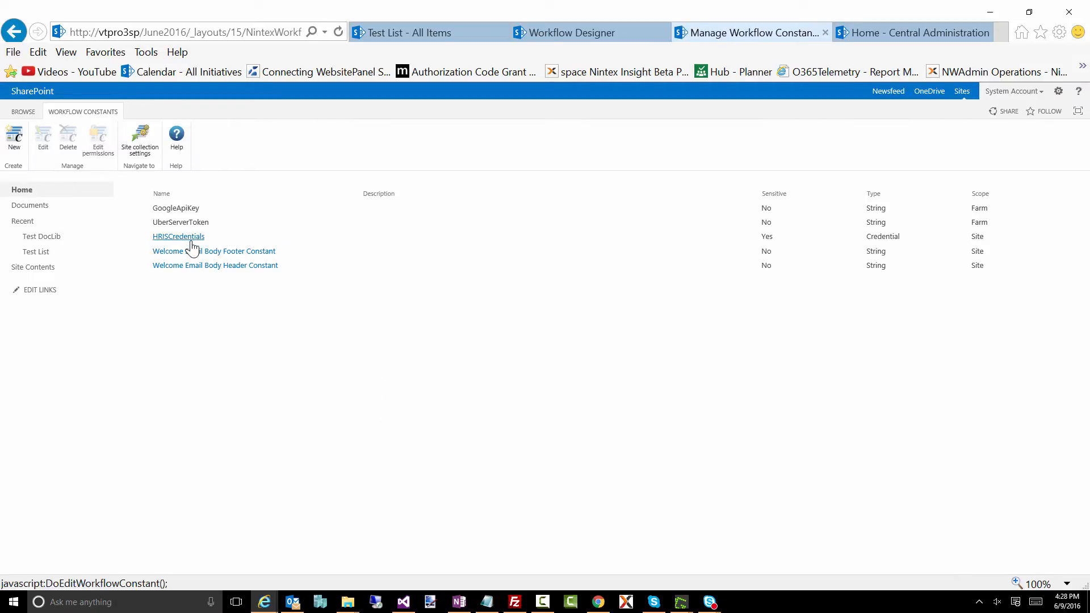
- Apply the stored HRISCredentials credential to the Call web service action in the workflow designer, and close its settings without saving
{"action": "left_click", "coordinate": [577, 31]}
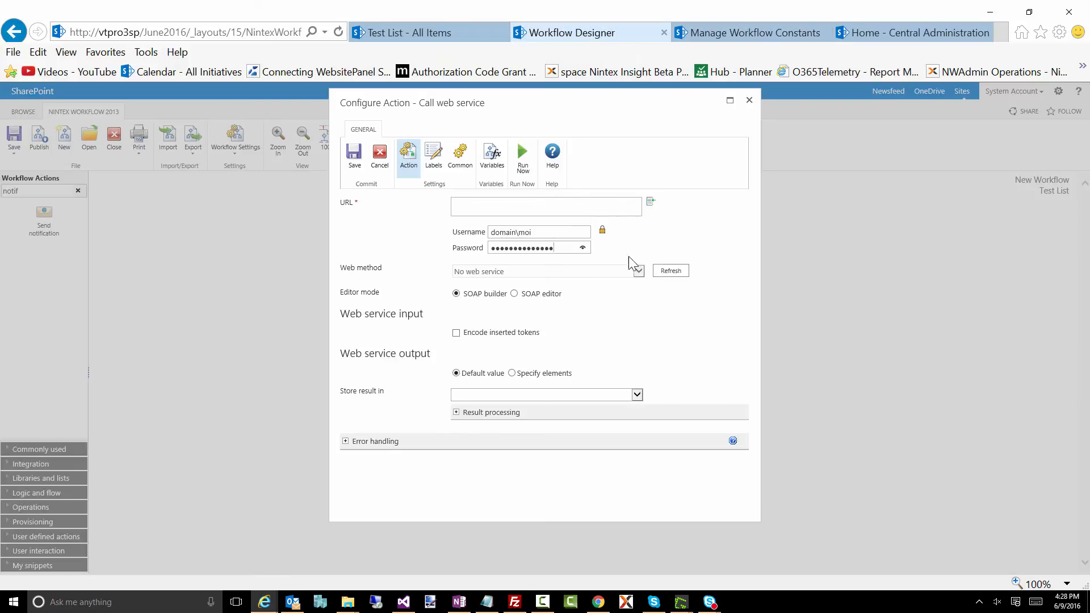
{"action": "left_click", "coordinate": [602, 230]}
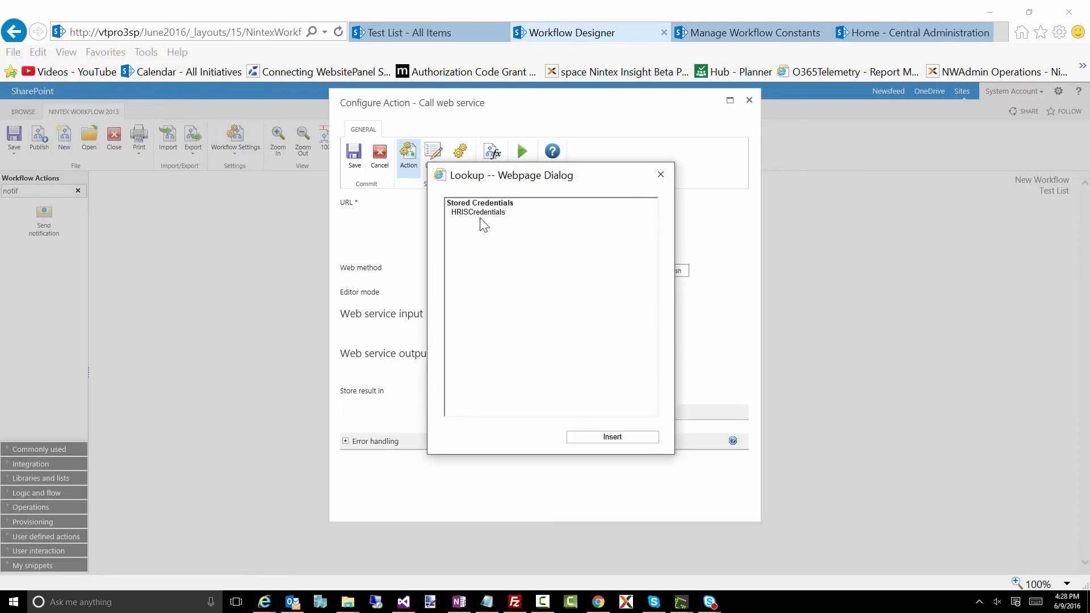
{"action": "left_click", "coordinate": [480, 217]}
{"action": "double_click", "coordinate": [479, 218]}
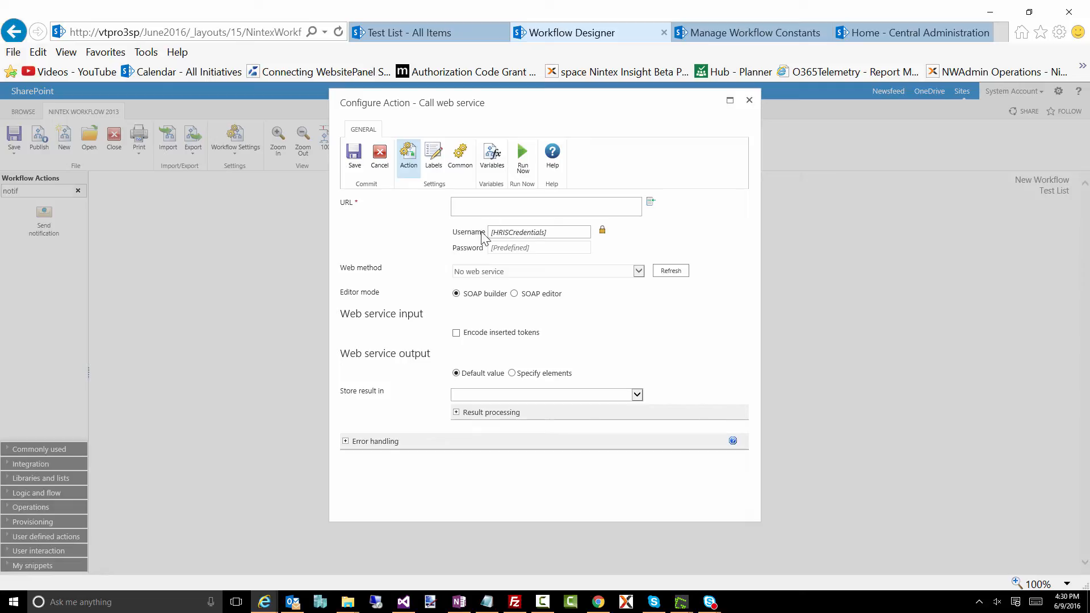
{"action": "left_click", "coordinate": [749, 102]}
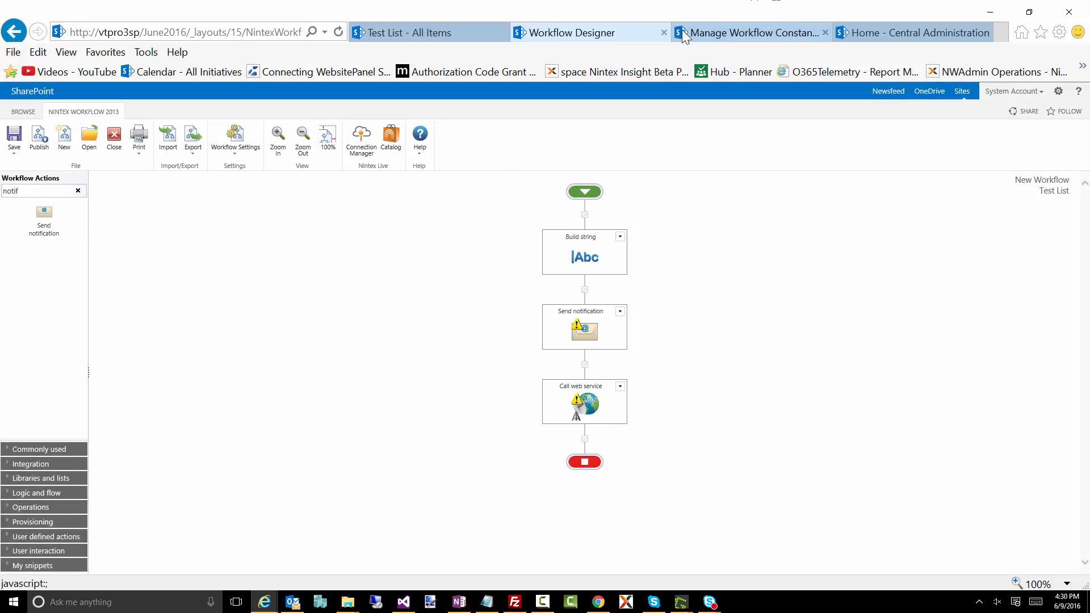
- On the site's workflow constants page, open the HRISCredentials constant to review its settings, and close it without changes
{"action": "left_click", "coordinate": [694, 32]}
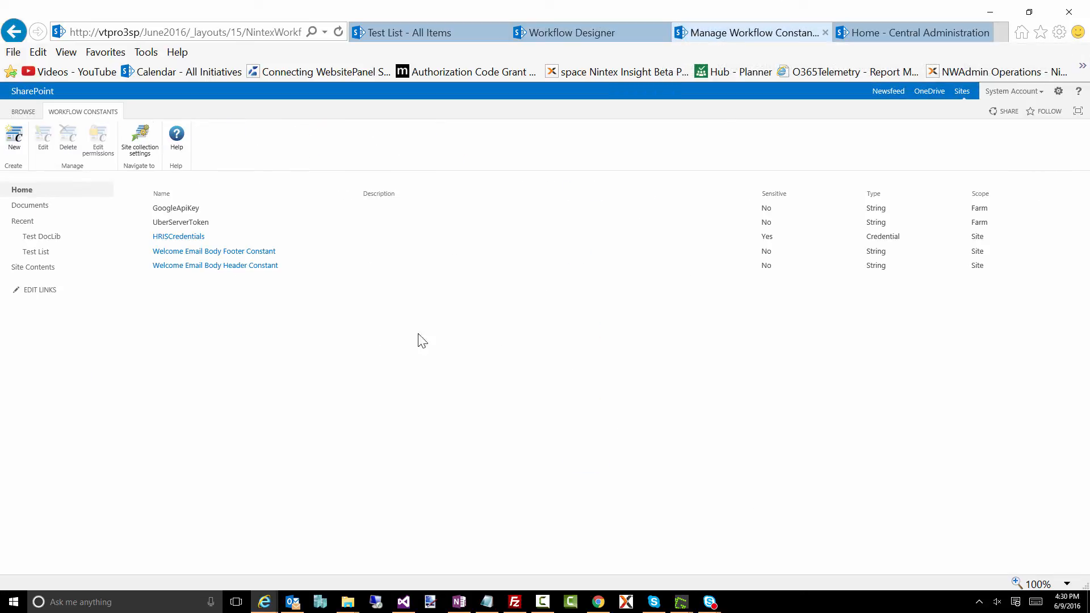
{"action": "left_click", "coordinate": [209, 237]}
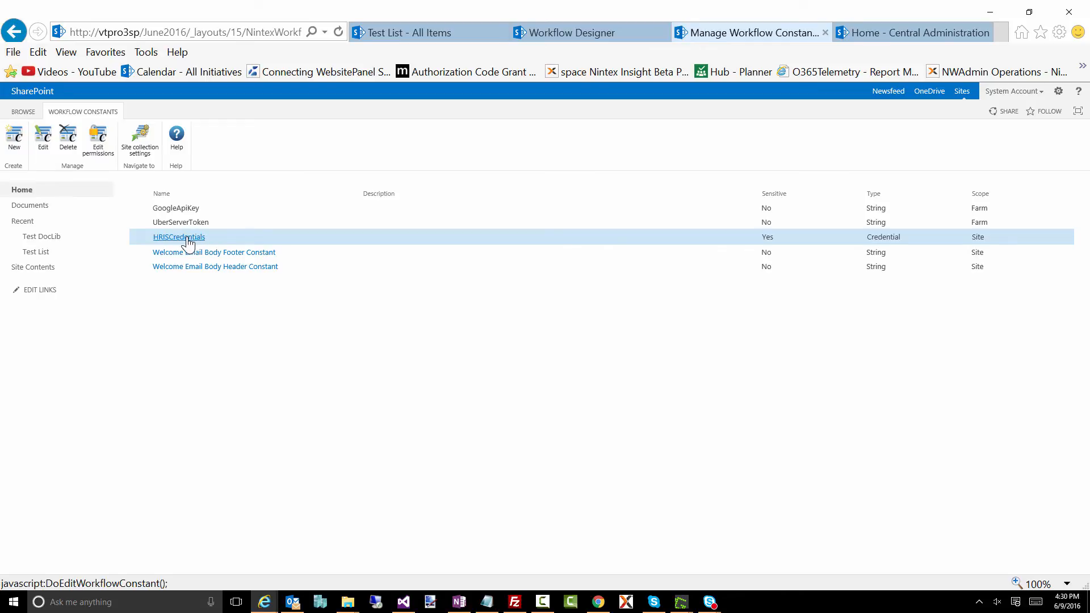
{"action": "left_click", "coordinate": [188, 238]}
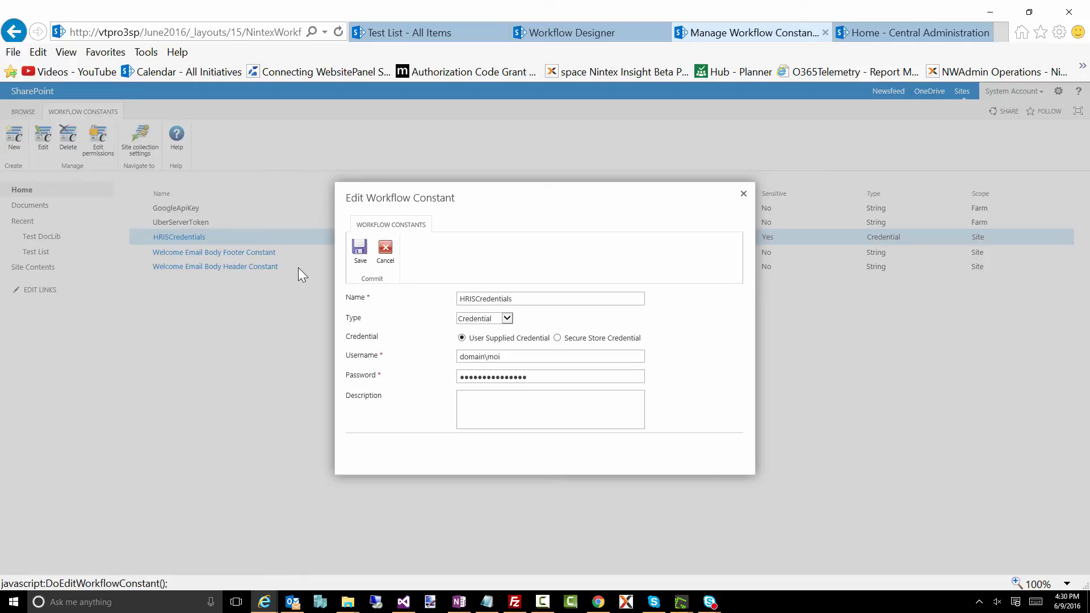
{"action": "left_click", "coordinate": [743, 194]}
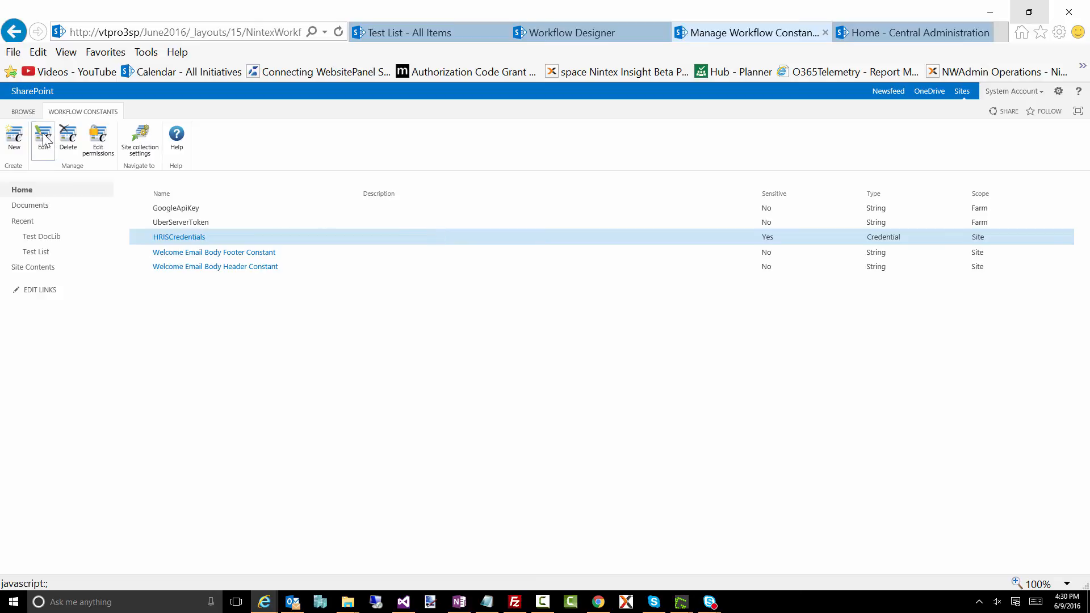
- At site collection level, create and save a String workflow constant named SiteCollection Constant with the value asdfasdf
{"action": "left_click", "coordinate": [149, 147]}
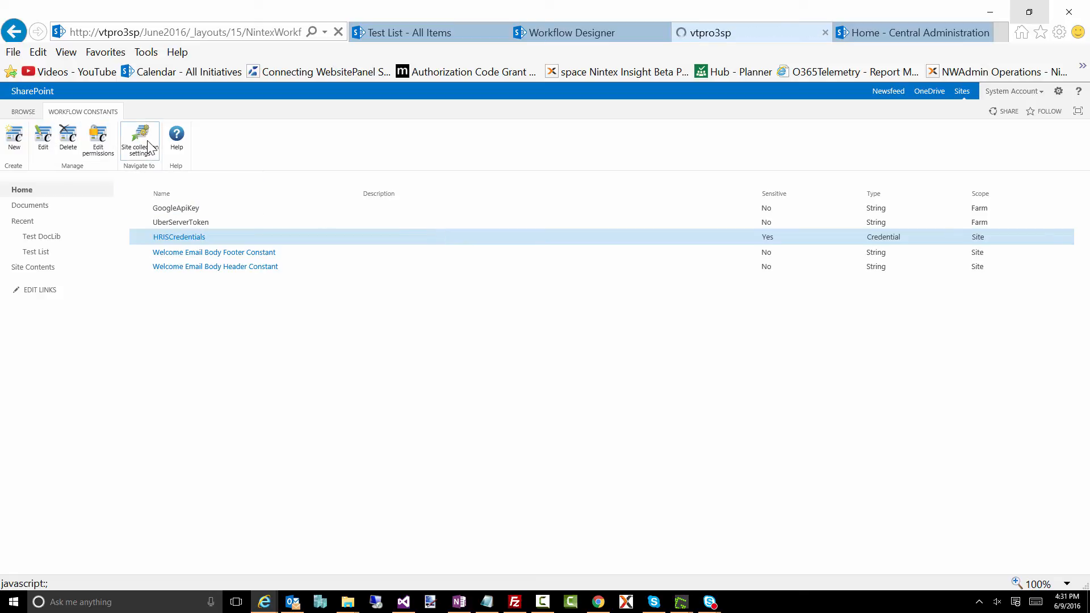
{"action": "left_click", "coordinate": [16, 138]}
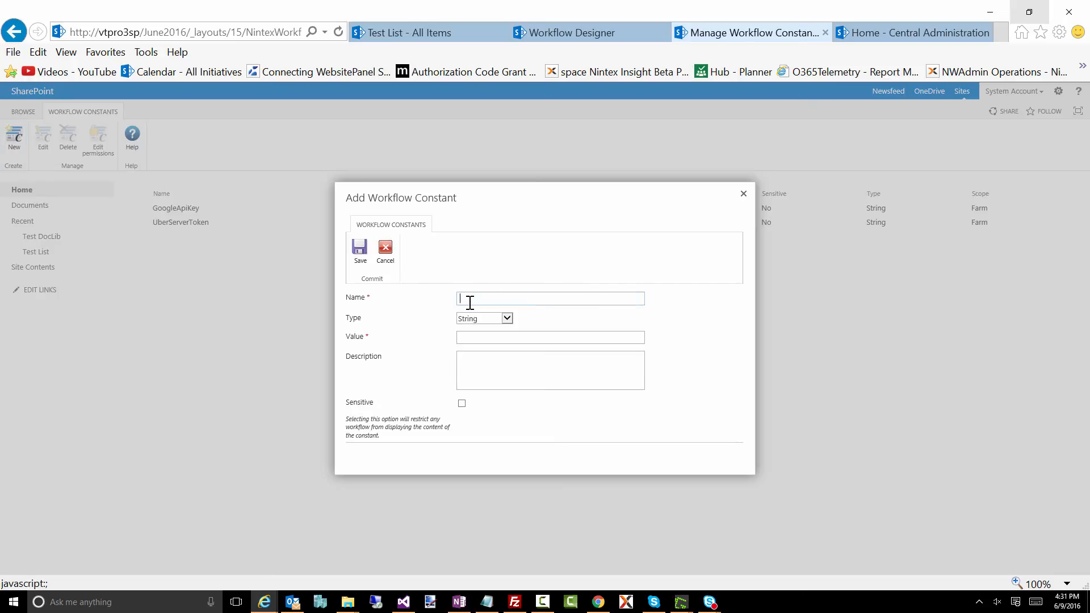
{"action": "type", "text": "SiteCollection Constant"}
{"action": "left_click", "coordinate": [541, 336]}
{"action": "type", "text": "asdfasdf"}
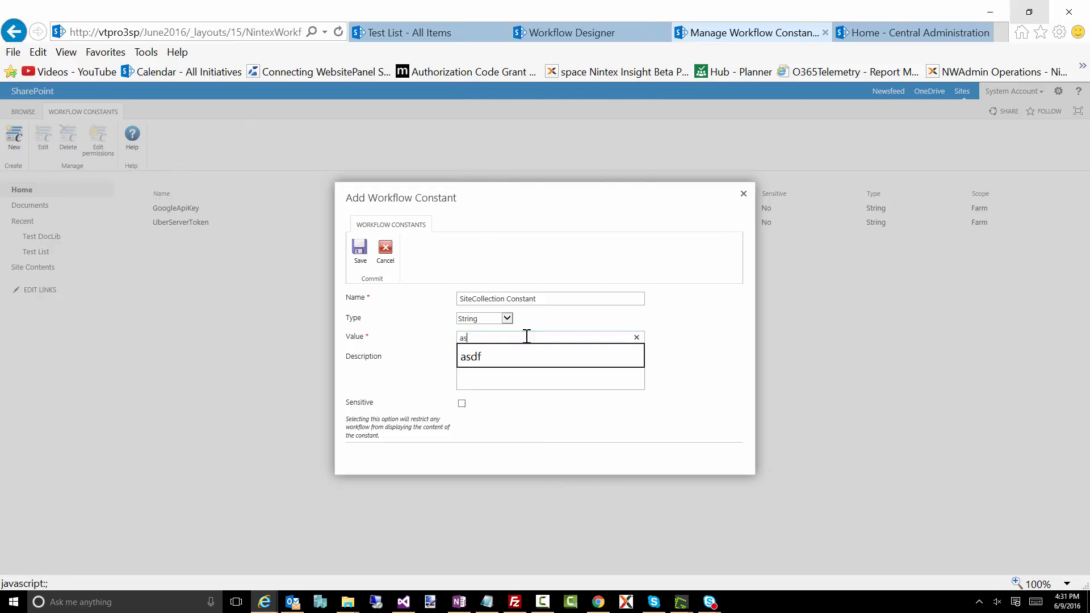
{"action": "left_click", "coordinate": [360, 251]}
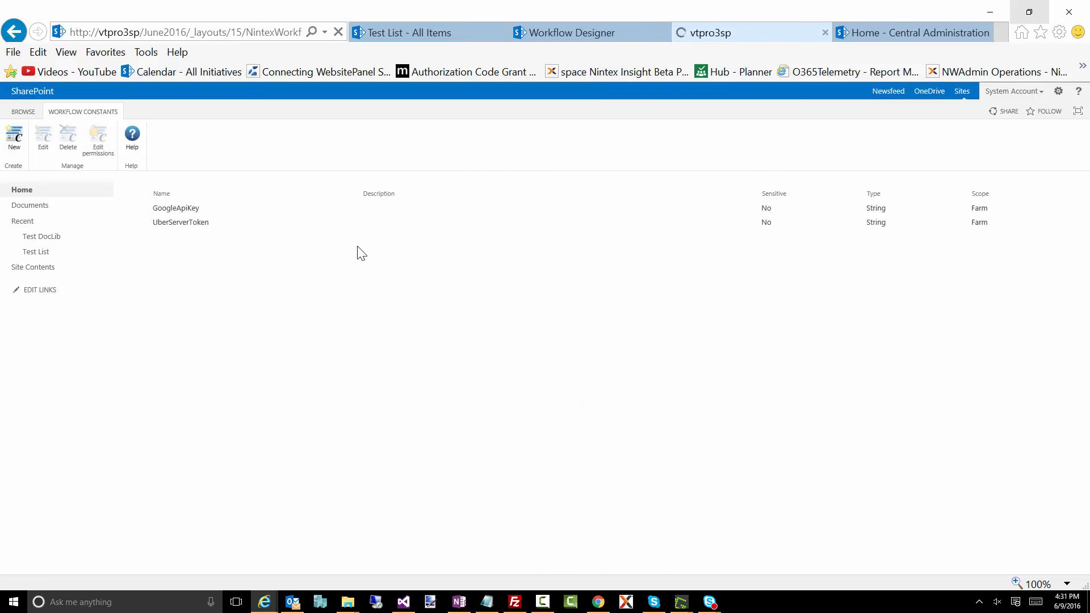
- Return to the site-level workflow constants and reload the page by resending the submitted information
{"action": "left_click", "coordinate": [16, 30]}
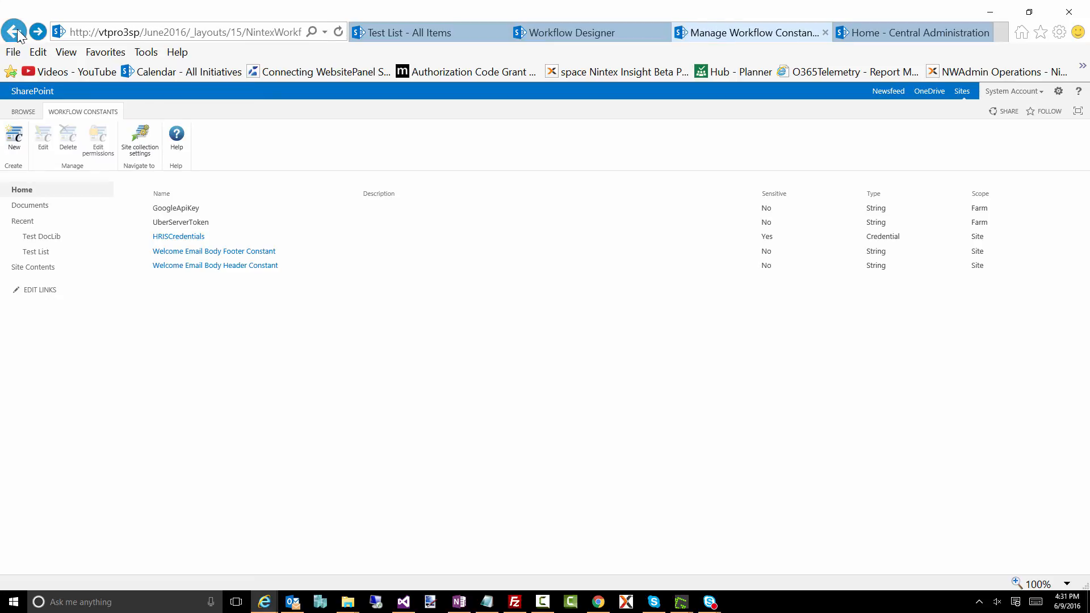
{"action": "left_click", "coordinate": [17, 29]}
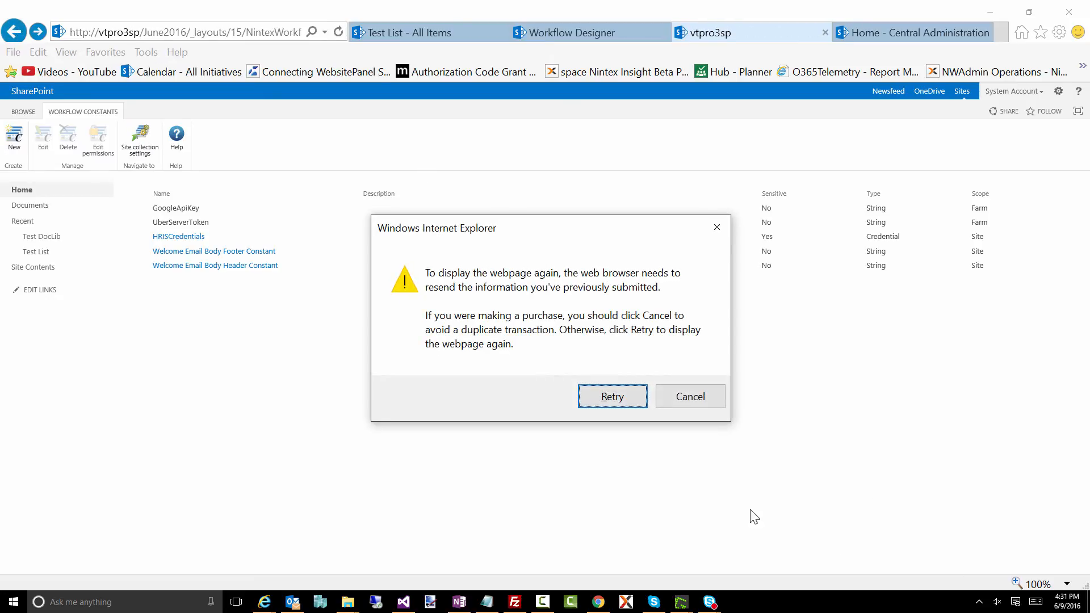
{"action": "left_click", "coordinate": [609, 397]}
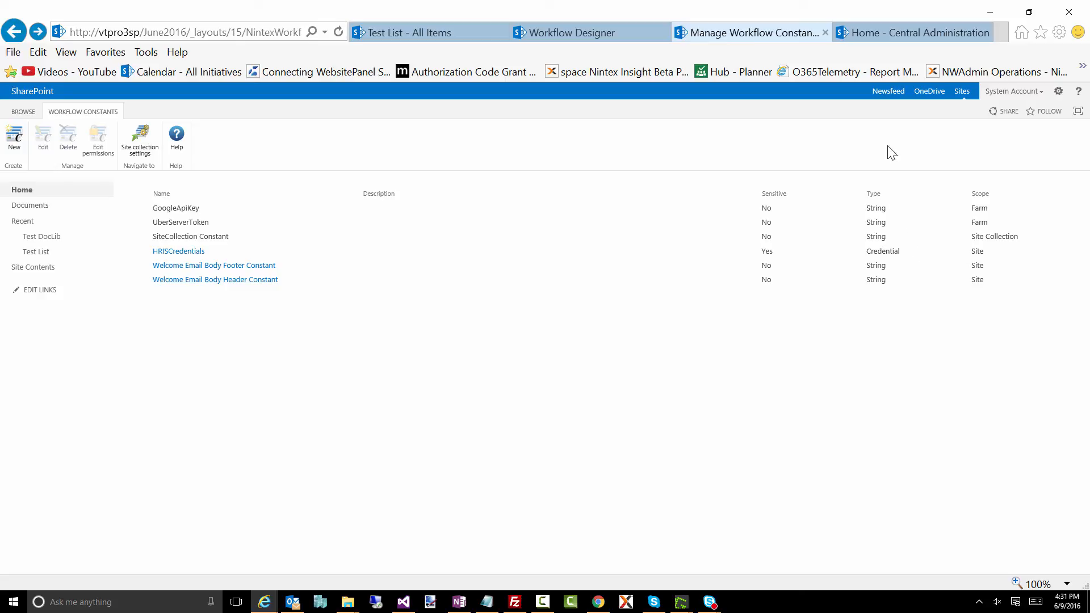
- Open the farm-level workflow constants from Nintex Workflow Management in Central Administration
{"action": "left_click", "coordinate": [884, 30]}
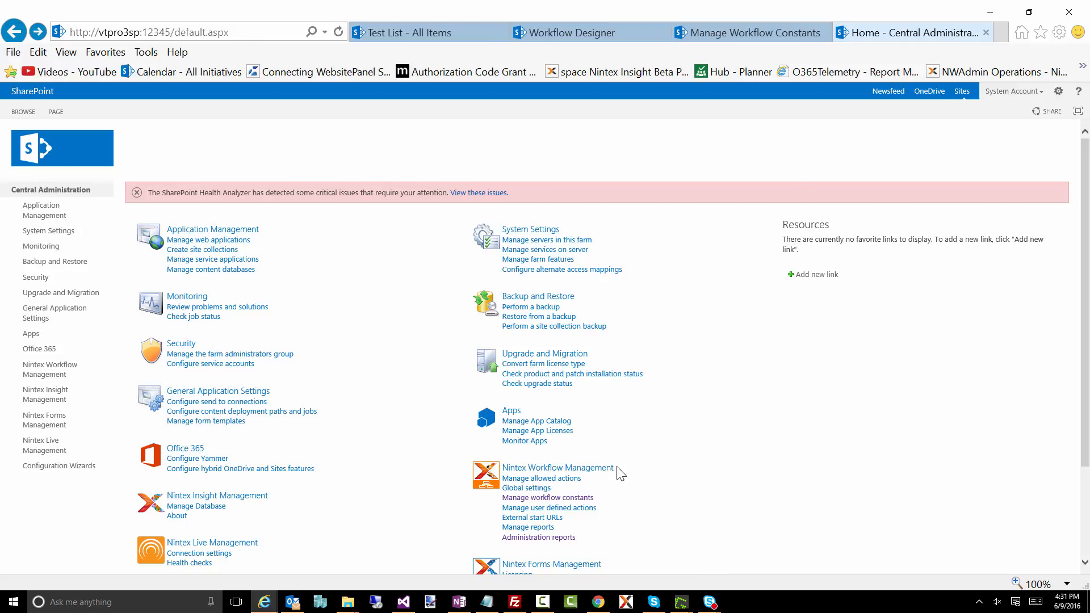
{"action": "left_click", "coordinate": [589, 471]}
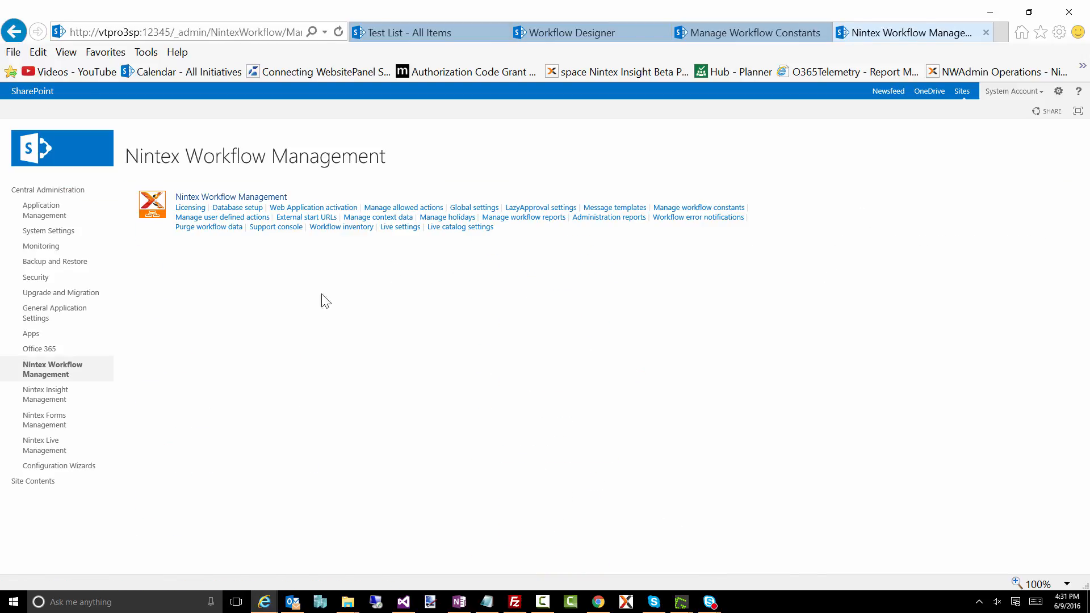
{"action": "left_click", "coordinate": [719, 209]}
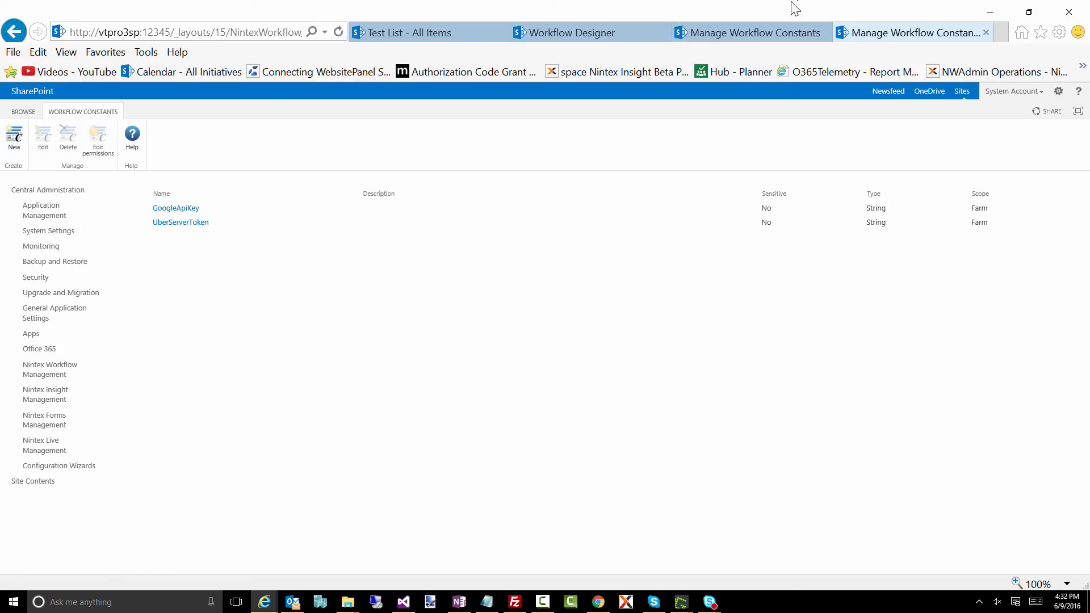
- Back on the site-level constants page, view the permissions of HRISCredentials and close them without changes
{"action": "left_click", "coordinate": [749, 33]}
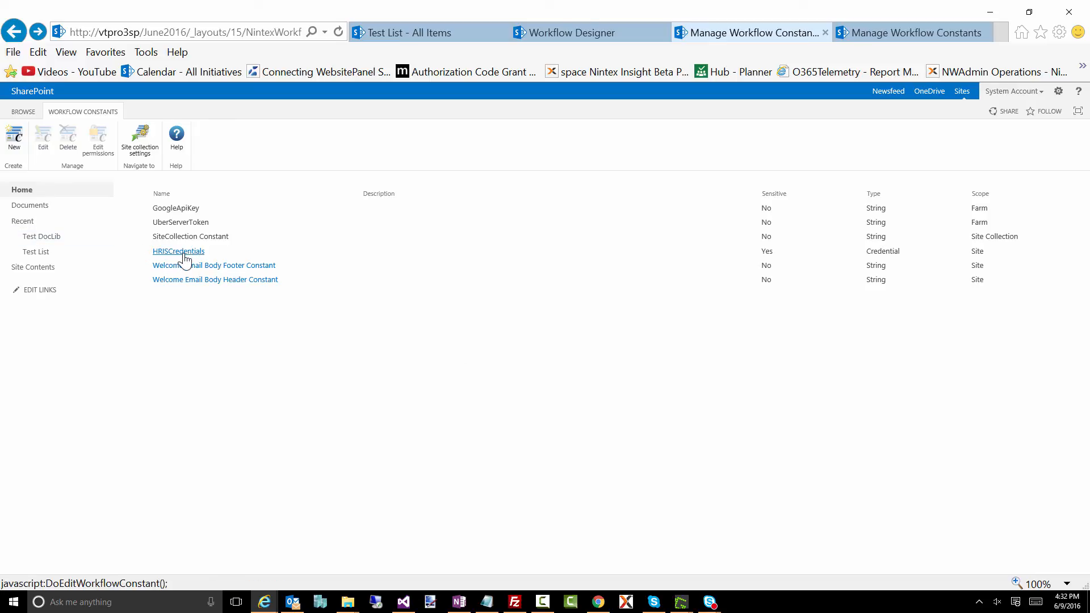
{"action": "left_click", "coordinate": [218, 255]}
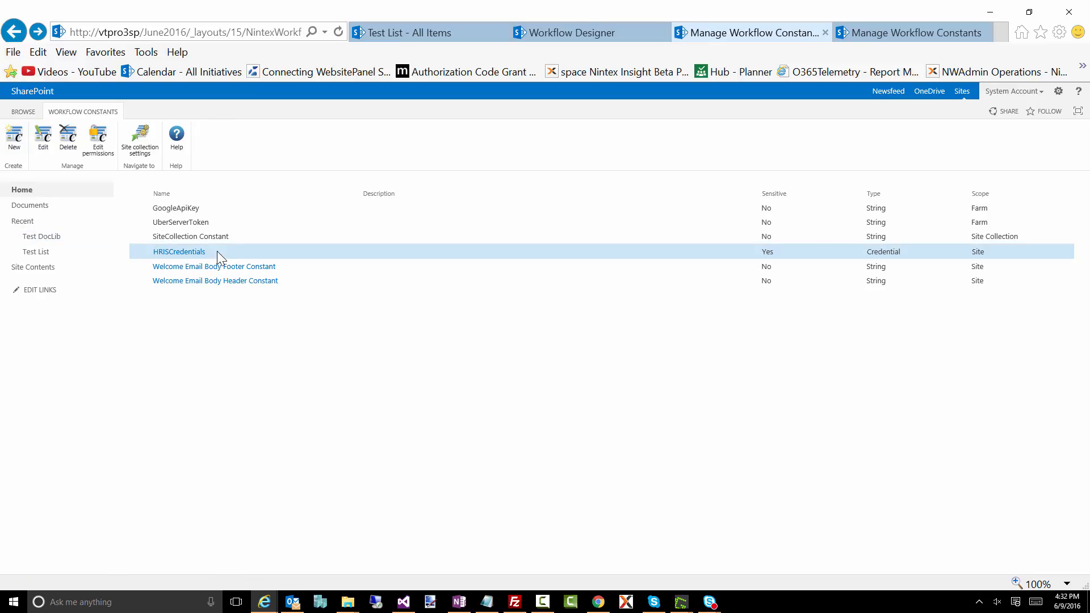
{"action": "left_click", "coordinate": [91, 151]}
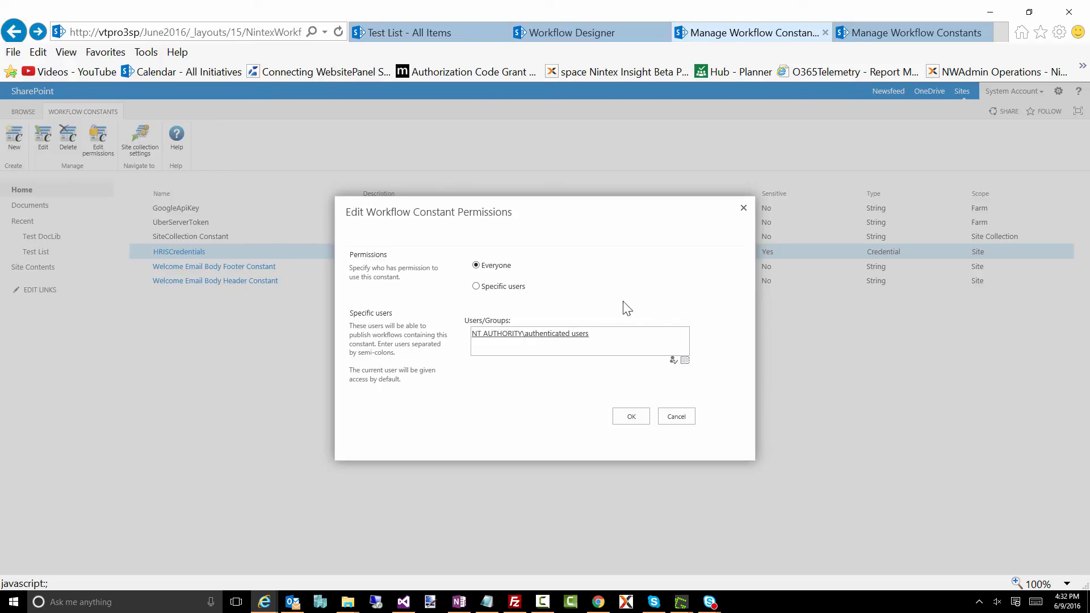
{"action": "left_click", "coordinate": [742, 212]}
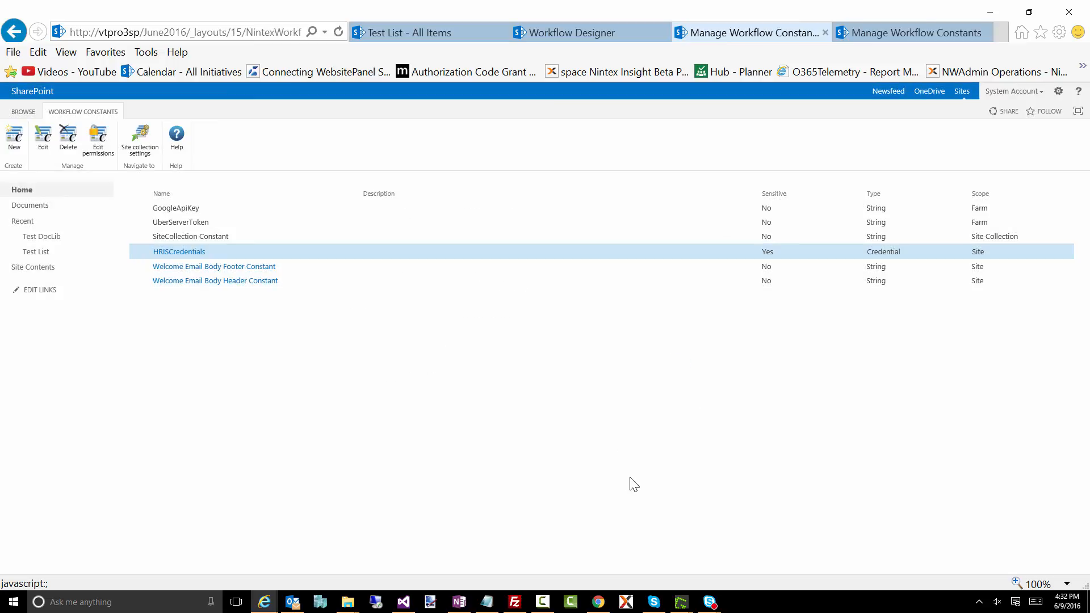